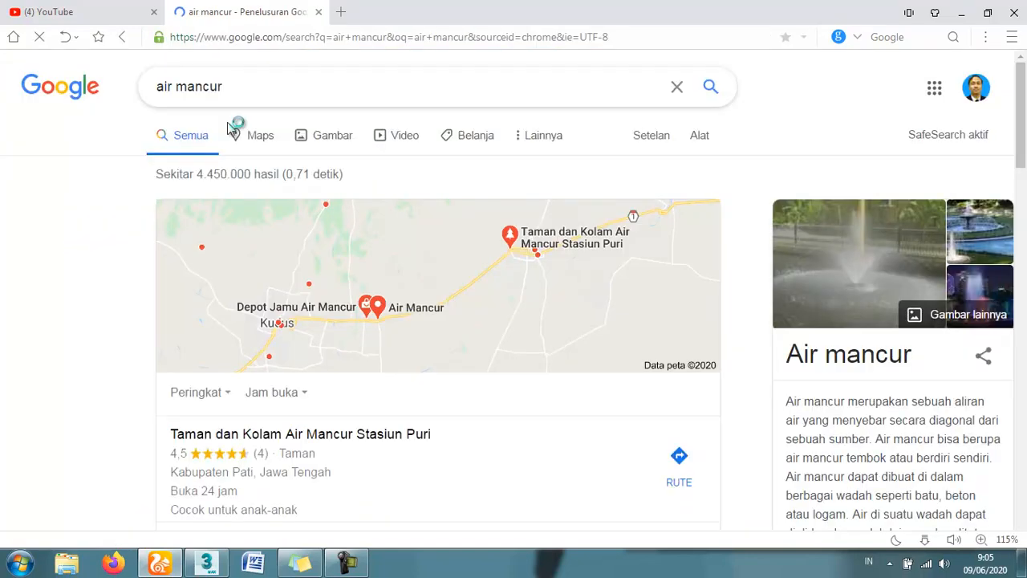
# Step: Search Google Images for "air mancur 3ds max" and open the first fountain animation result
pyautogui.click(333, 138)
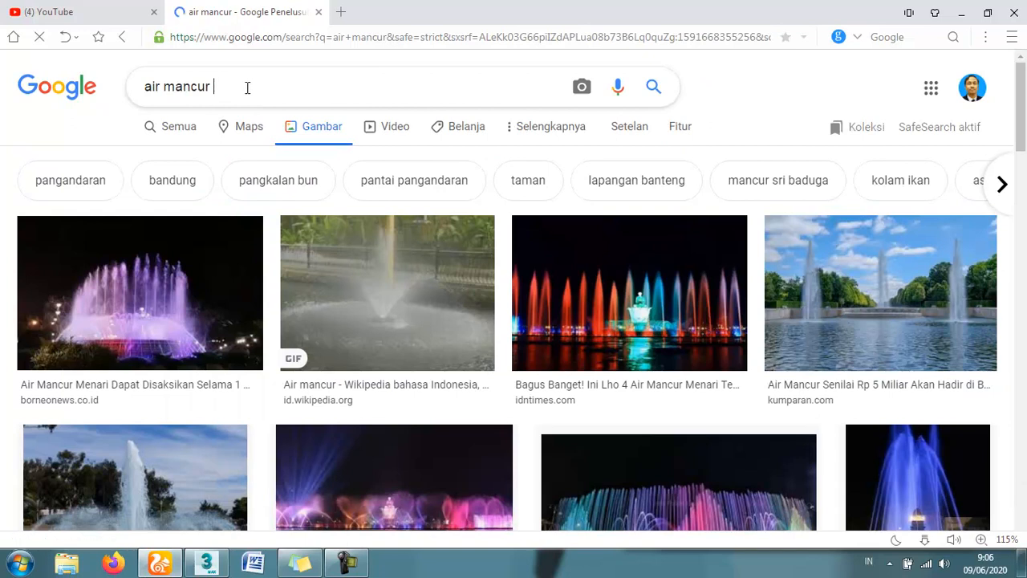
pyautogui.write('3ds ax')
pyautogui.press('Return')
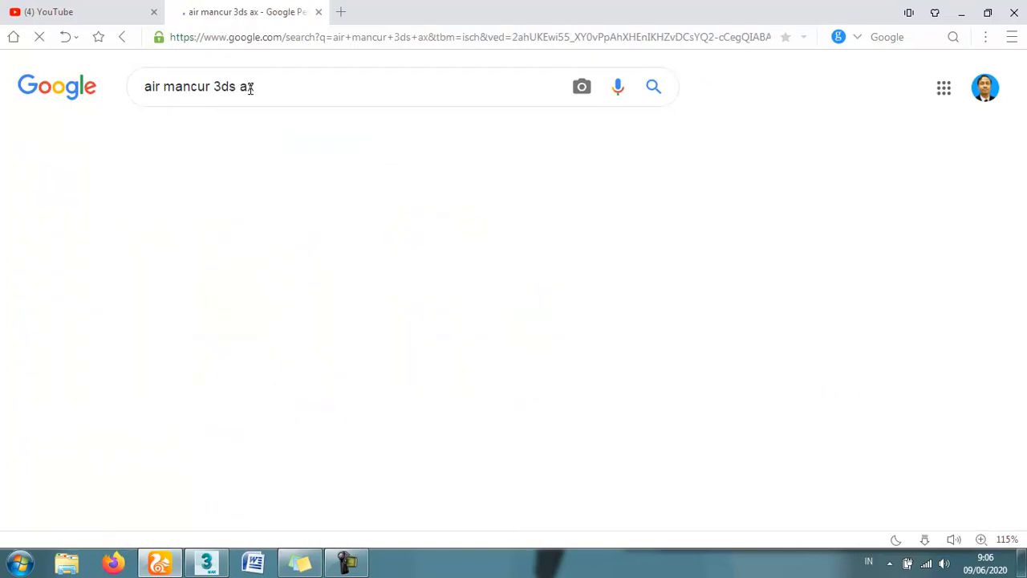
pyautogui.click(240, 86)
pyautogui.write('max')
pyautogui.press('Return')
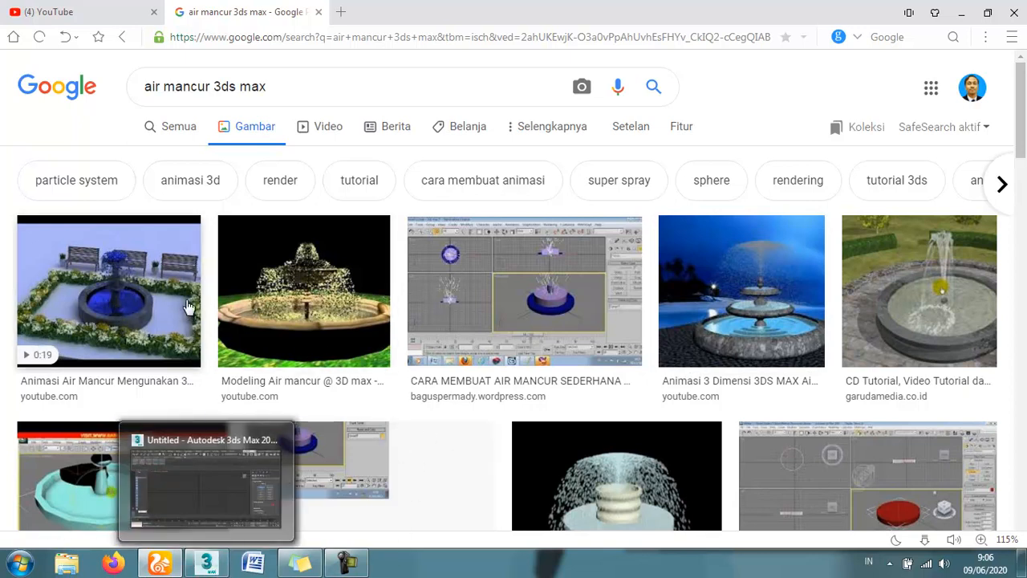
pyautogui.click(162, 308)
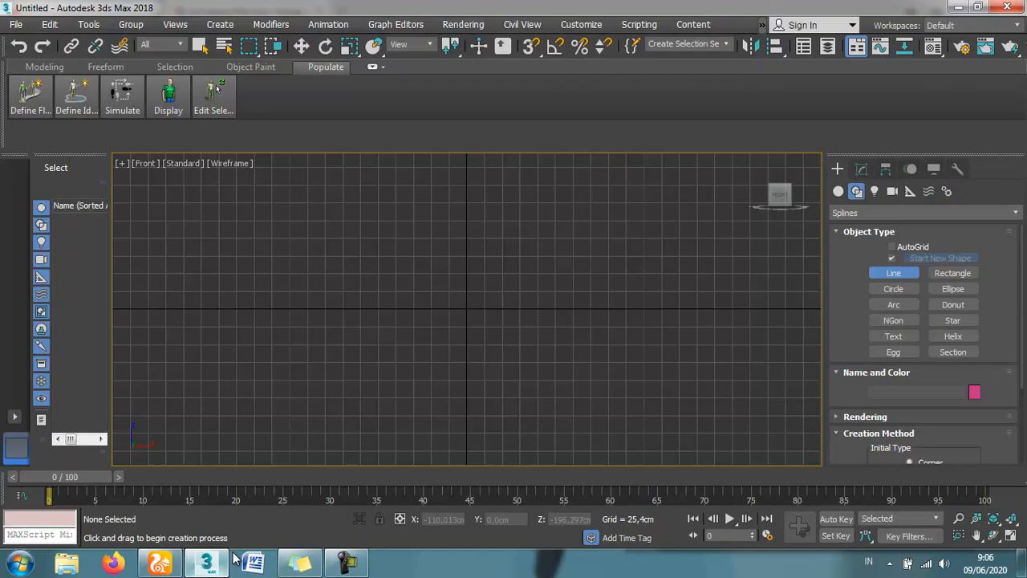
# Step: Switch to 3ds Max and start a fountain profile line beside the vertical axis, with a 24 cm slanted lip, straight stem and small outward point
pyautogui.click(207, 562)
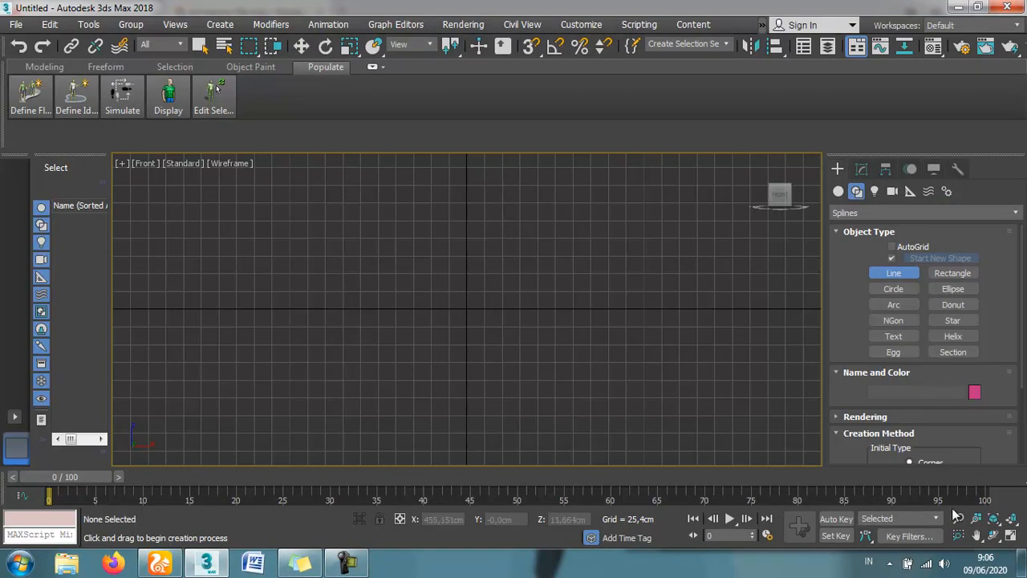
pyautogui.click(978, 536)
pyautogui.moveTo(524, 287); pyautogui.dragTo(466, 333)
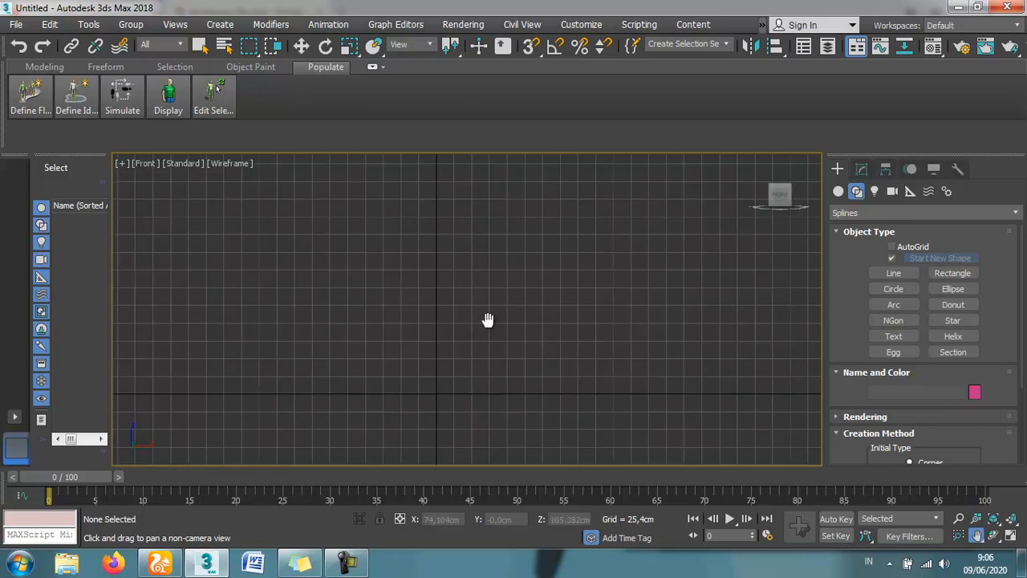
pyautogui.click(893, 273)
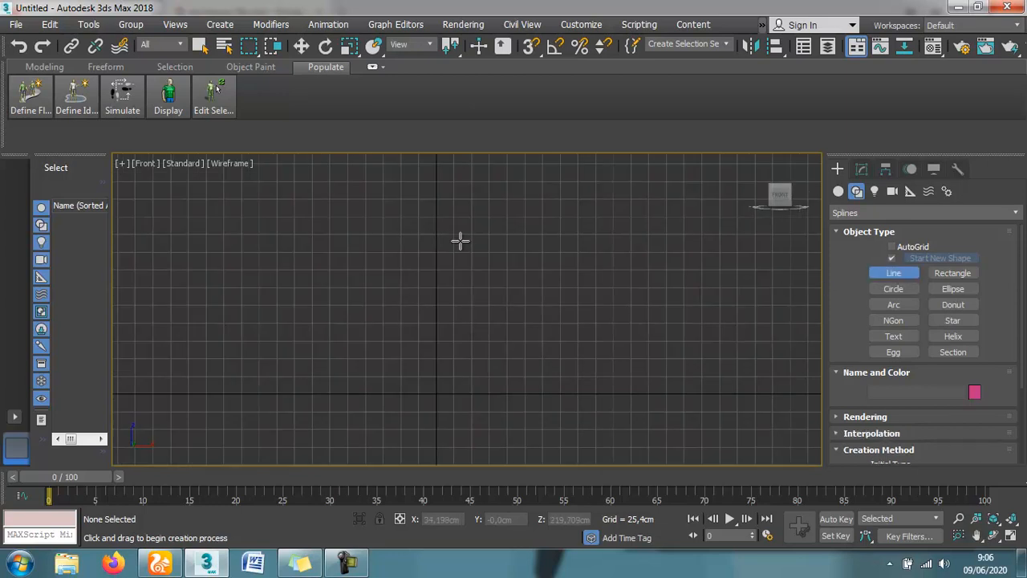
pyautogui.click(447, 199)
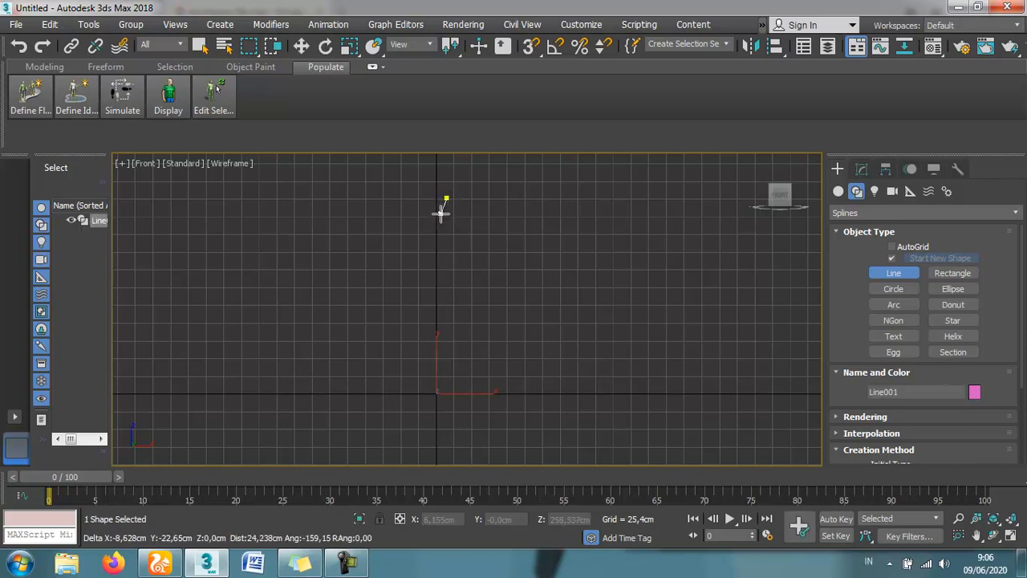
pyautogui.click(440, 213)
pyautogui.click(440, 241)
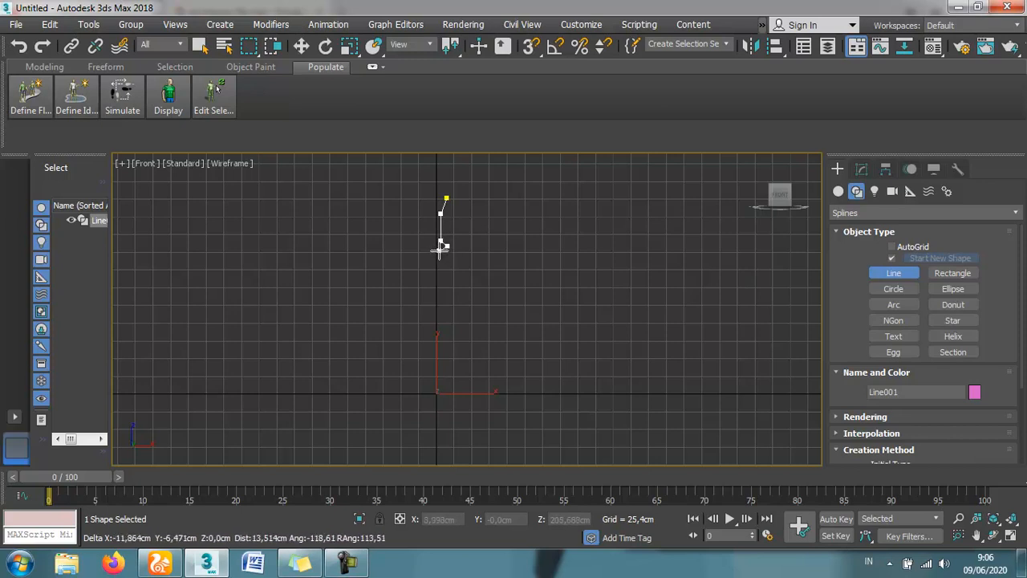
pyautogui.click(439, 248)
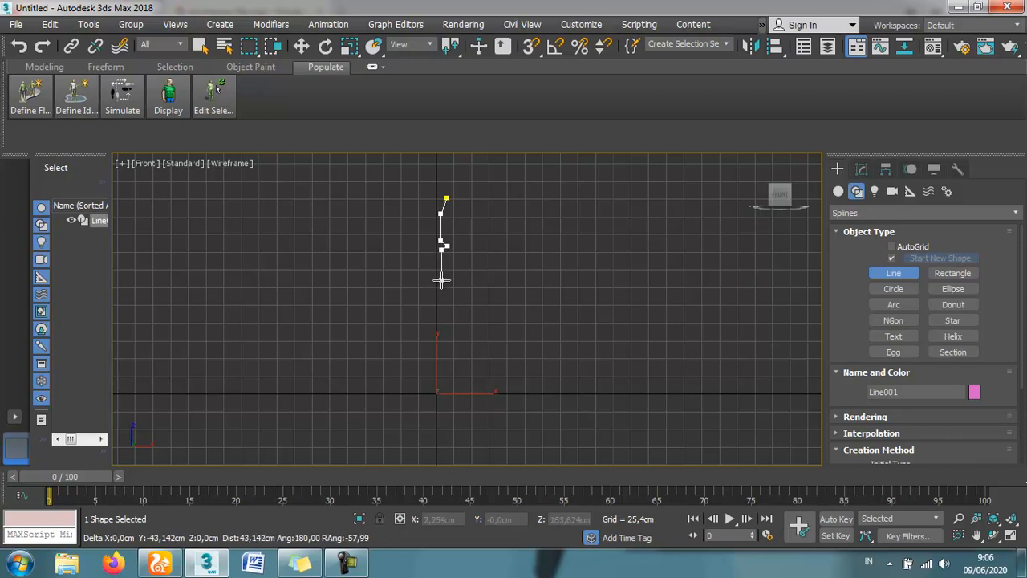
# Step: Finish the profile with a 43 cm lower stem, a basin floor about 56 cm wide, a raised rim and an 83 cm base reaching the axis
pyautogui.click(440, 280)
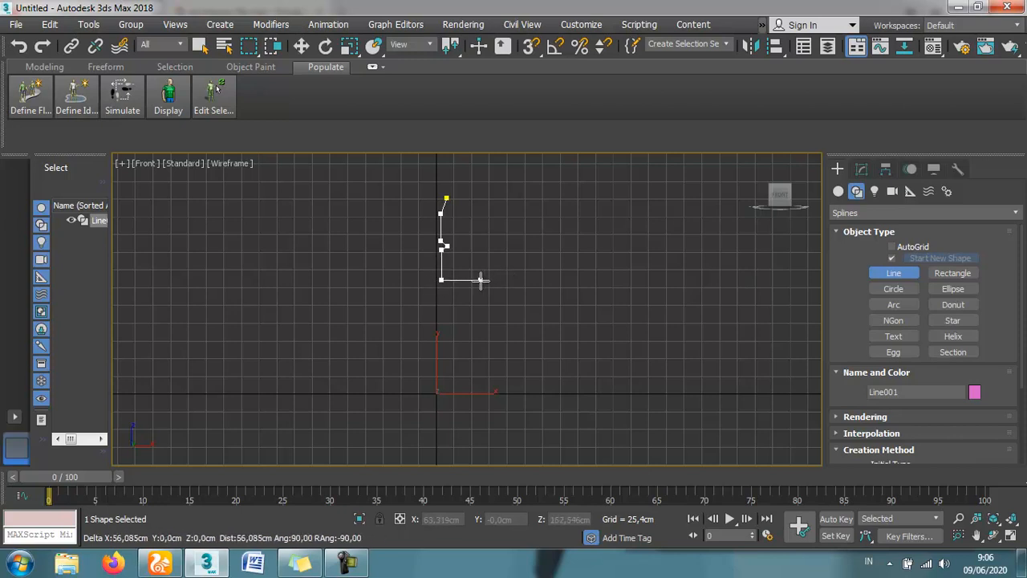
pyautogui.click(480, 280)
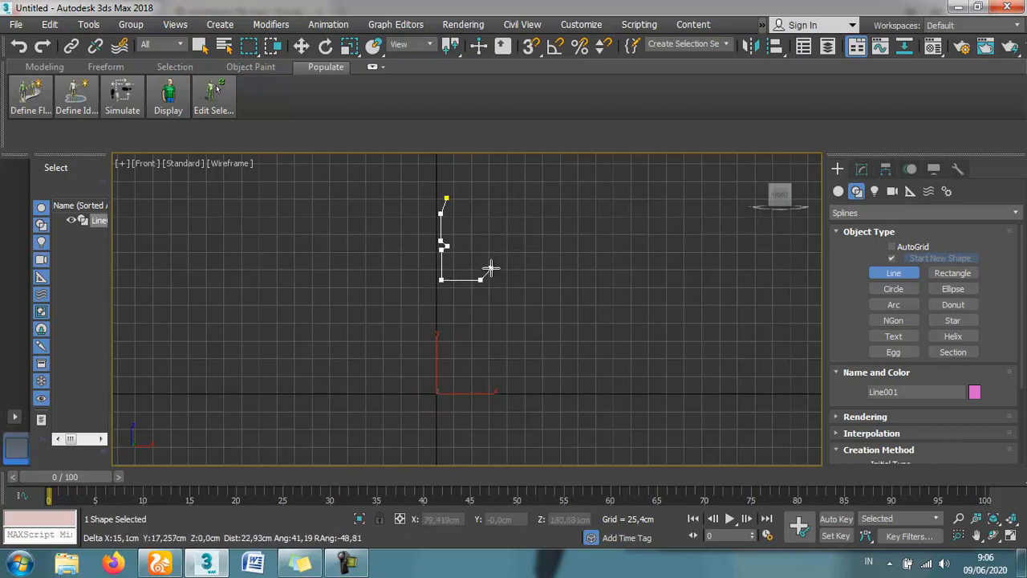
pyautogui.click(491, 271)
pyautogui.click(495, 286)
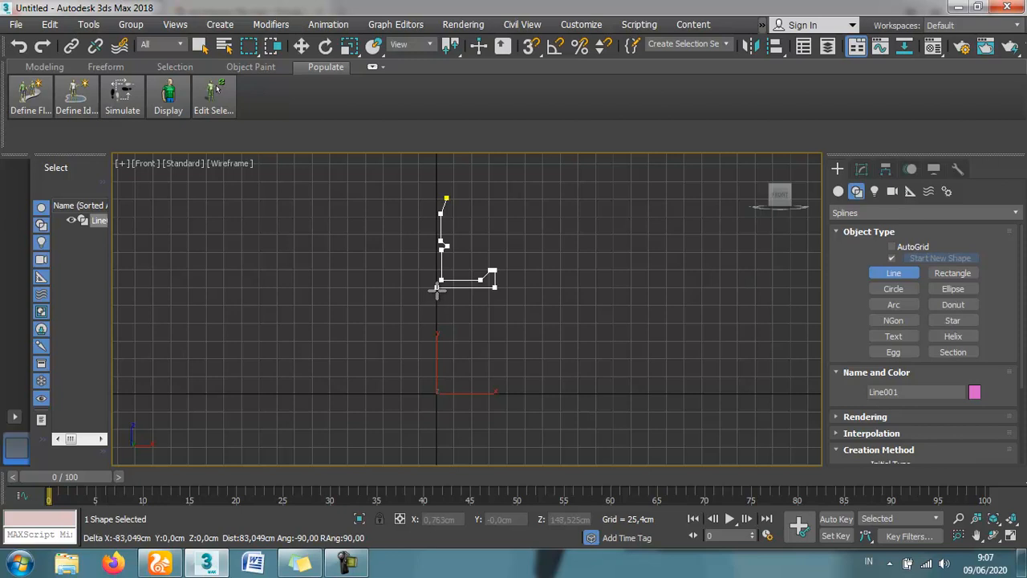
pyautogui.click(436, 290)
pyautogui.rightClick(441, 301)
# Step: Enter vertex editing on the line and fillet the vertex below its upper end into a long smooth curve
pyautogui.scroll(2, 450, 192)
pyautogui.scroll(2, 450, 192)
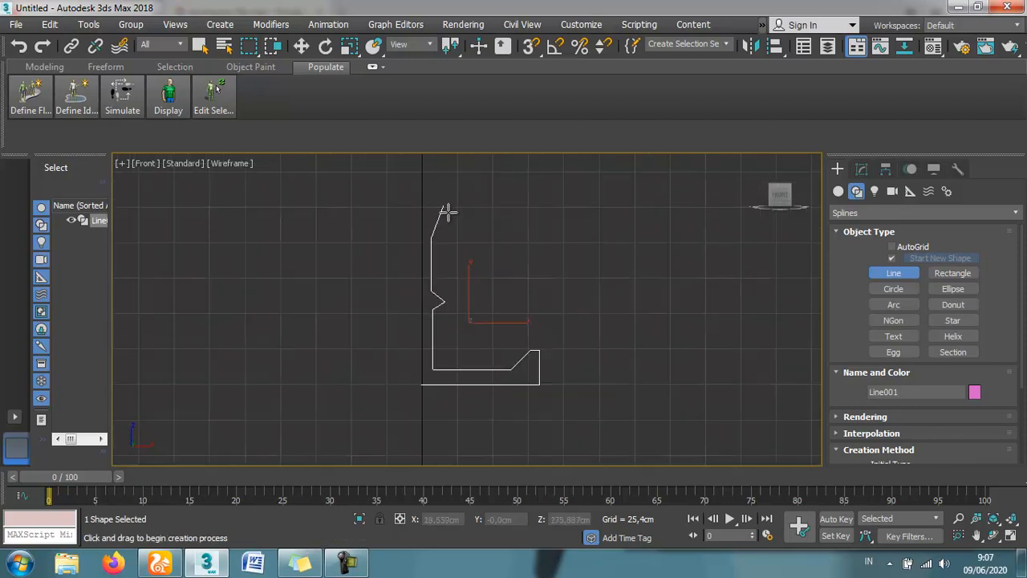
pyautogui.click(302, 46)
pyautogui.click(437, 240)
pyautogui.click(431, 222)
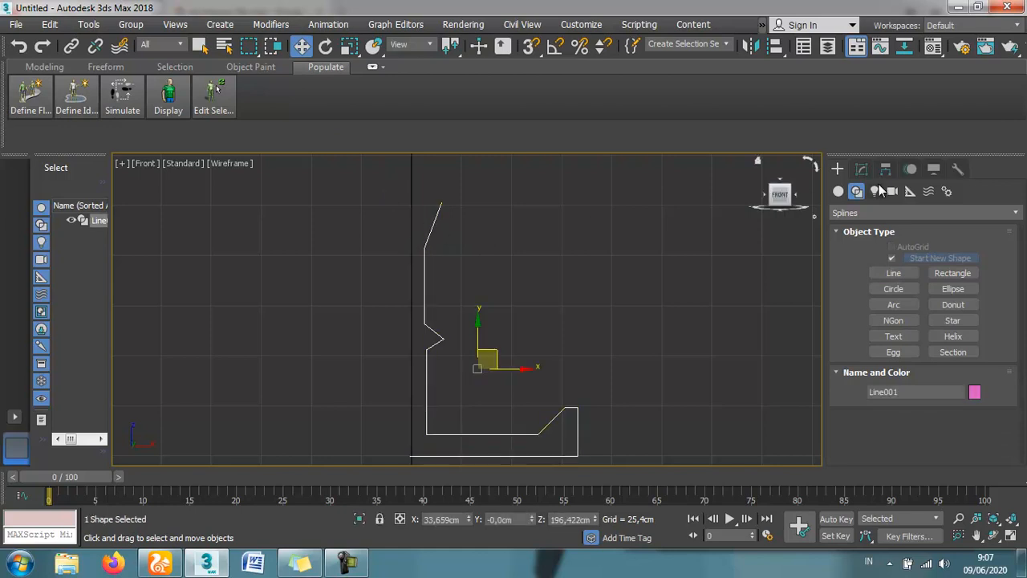
pyautogui.click(861, 168)
pyautogui.click(838, 233)
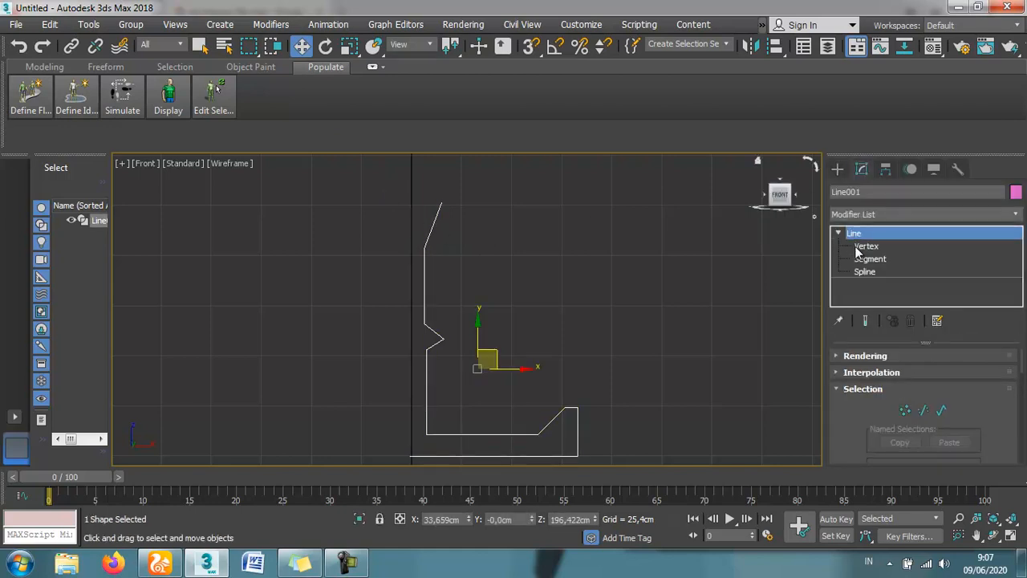
pyautogui.click(865, 246)
pyautogui.click(425, 244)
pyautogui.scroll(-10, 958, 395)
pyautogui.scroll(-10, 961, 394)
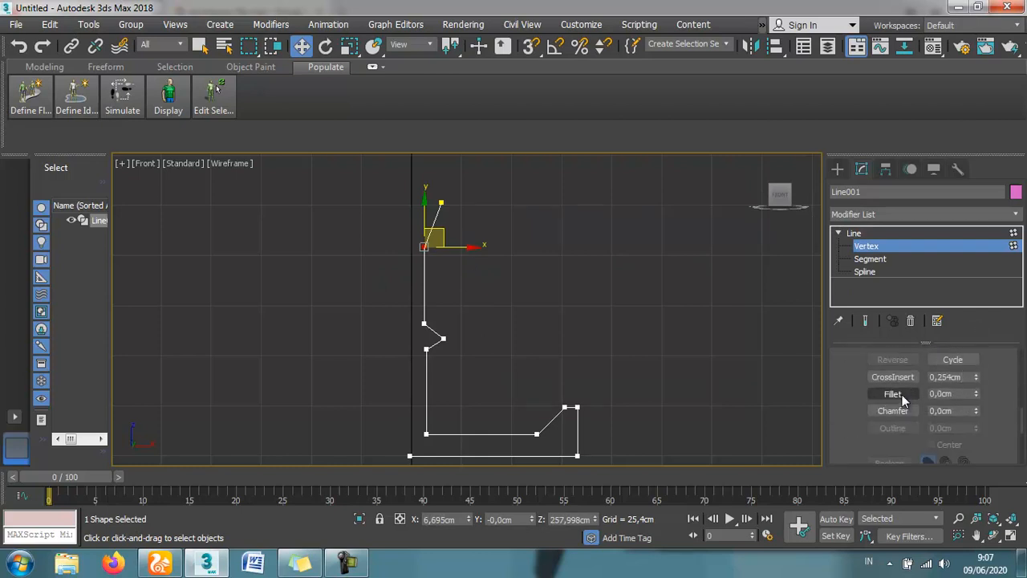
pyautogui.click(893, 394)
pyautogui.moveTo(425, 246); pyautogui.dragTo(426, 219)
# Step: Fillet the stem's outward point, the basin's inner corner, the rim corners and the outer base corner, then leave vertex editing
pyautogui.moveTo(470, 323); pyautogui.dragTo(449, 326)
pyautogui.moveTo(560, 407)
pyautogui.mouseDown()
pyautogui.moveTo(552, 418)
pyautogui.moveTo(573, 396)
pyautogui.moveTo(555, 394)
pyautogui.moveTo(555, 447)
pyautogui.moveTo(552, 424)
pyautogui.mouseUp()
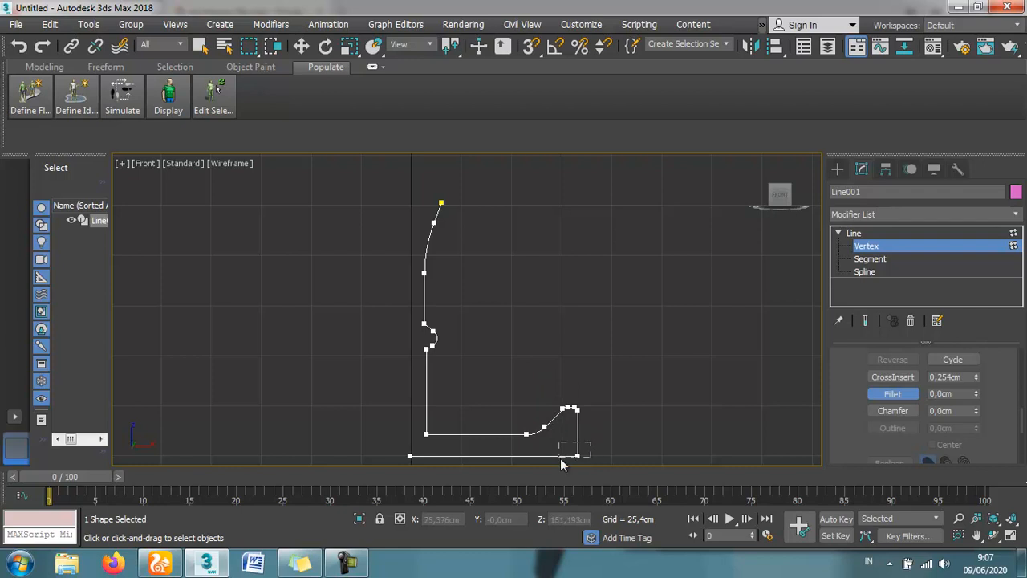
pyautogui.moveTo(573, 457); pyautogui.dragTo(594, 447)
pyautogui.moveTo(433, 213); pyautogui.dragTo(433, 213)
pyautogui.click(866, 245)
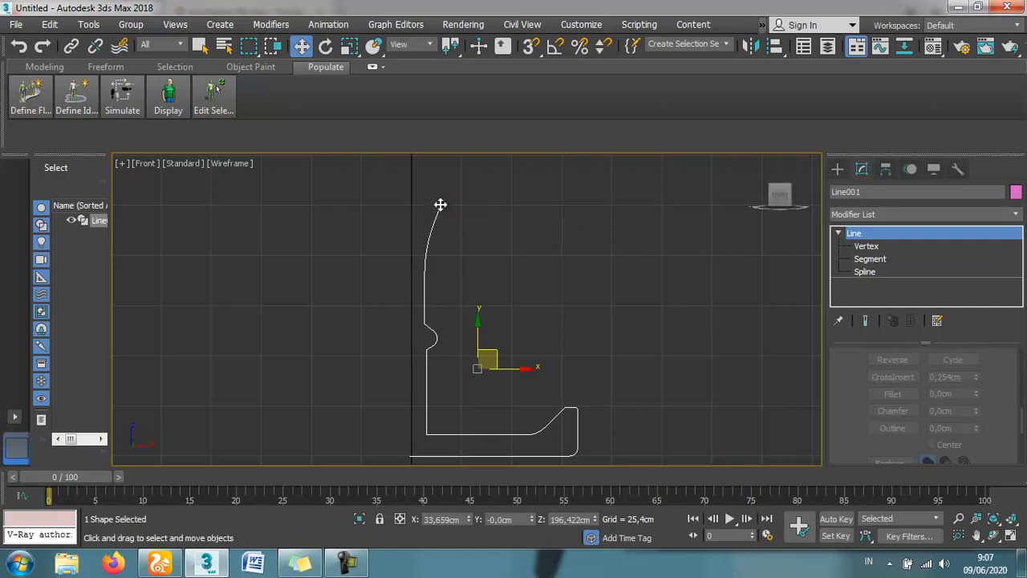
pyautogui.click(441, 285)
pyautogui.click(425, 286)
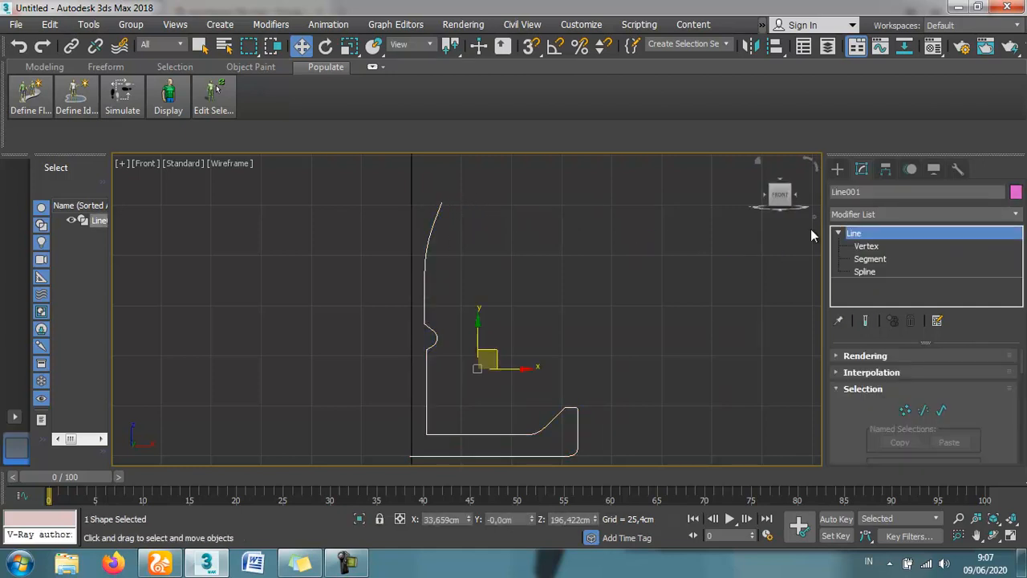
# Step: Insert two vertices from the profile's upper end, extending the line inward and slightly down to the vertical axis
pyautogui.click(862, 248)
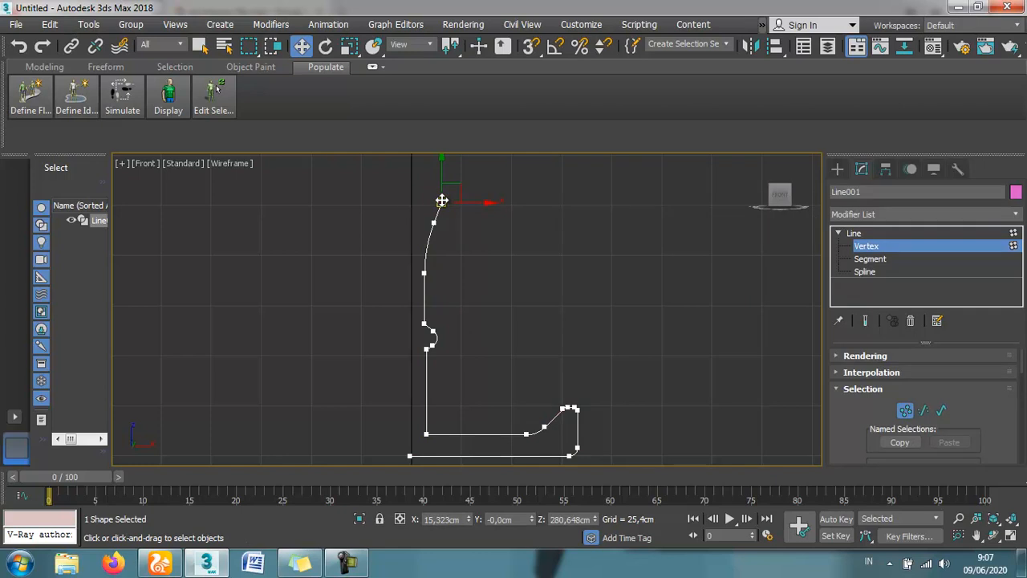
pyautogui.moveTo(971, 408); pyautogui.dragTo(971, 378)
pyautogui.scroll(-6, 965, 421)
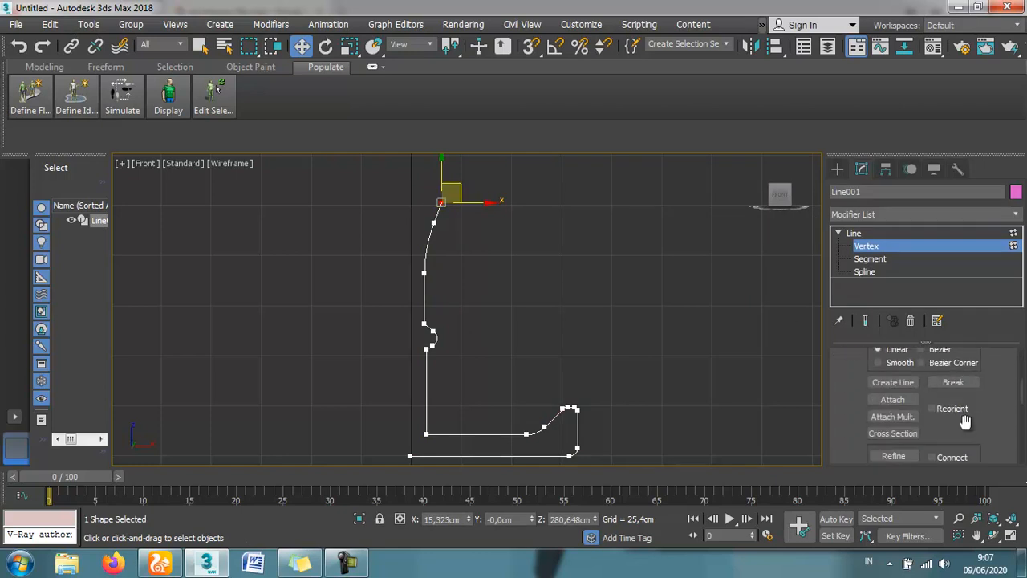
pyautogui.scroll(-4, 961, 418)
pyautogui.scroll(2, 963, 411)
pyautogui.scroll(-4, 935, 397)
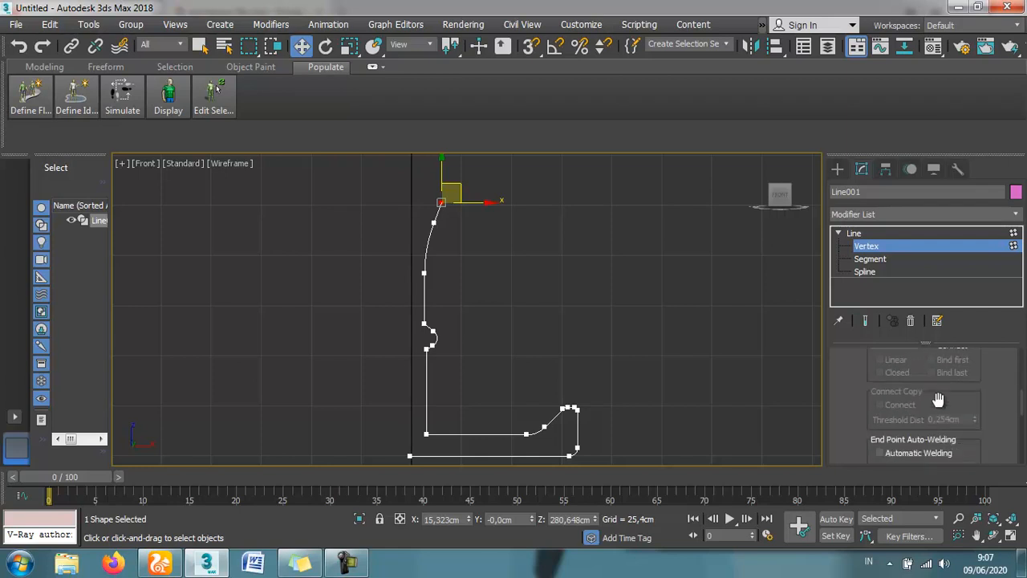
pyautogui.scroll(-1, 937, 401)
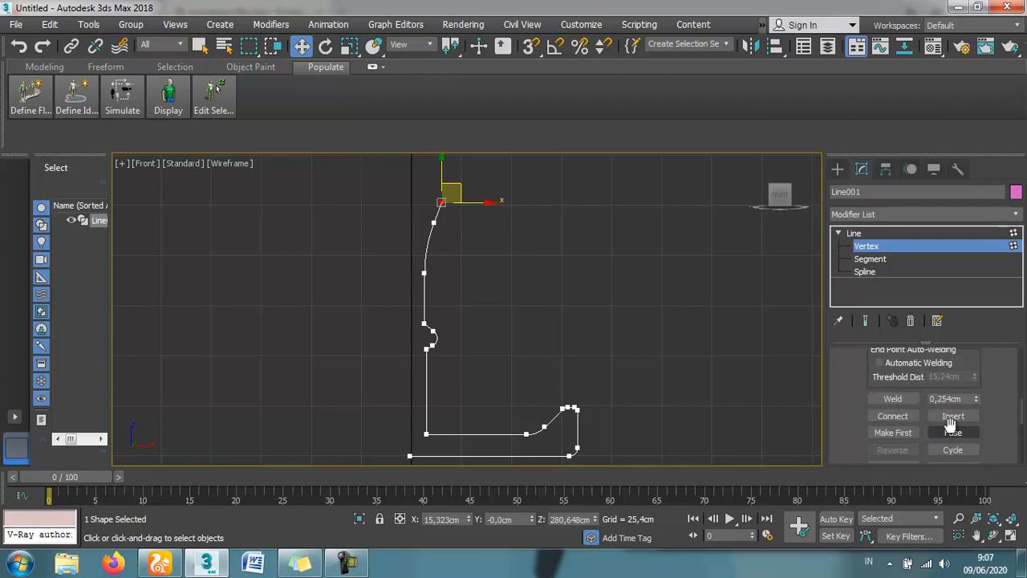
pyautogui.click(954, 416)
pyautogui.click(441, 200)
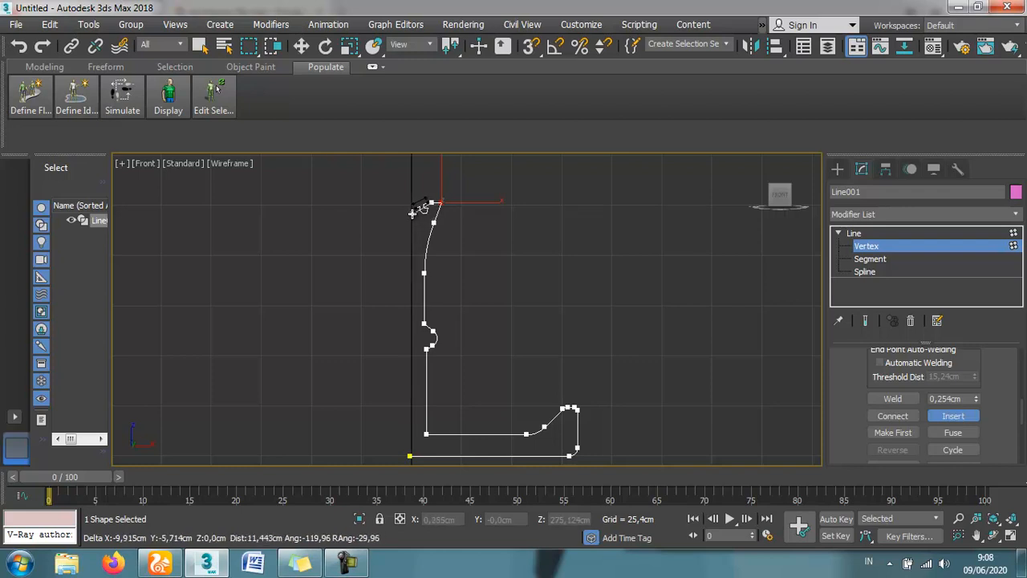
pyautogui.click(411, 212)
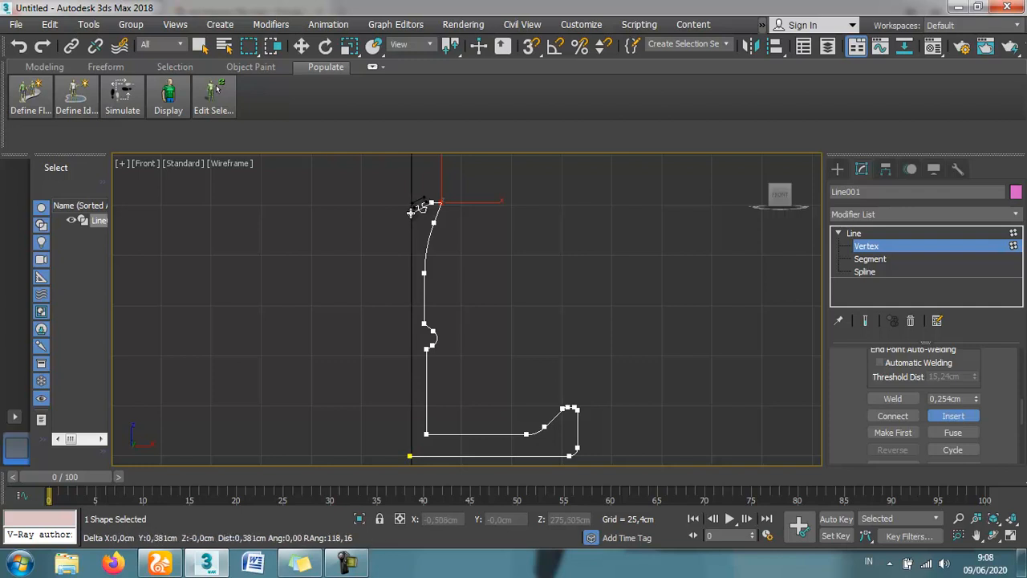
pyautogui.rightClick(445, 191)
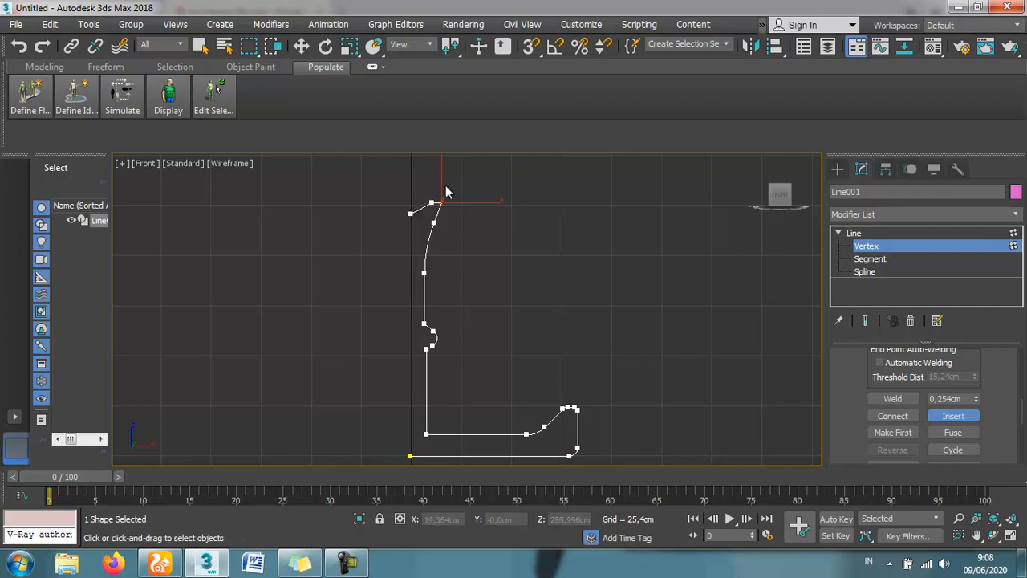
# Step: Fillet the inserted corner vertex at the profile's upper lip, then leave vertex editing and deselect the line
pyautogui.click(303, 46)
pyautogui.click(504, 161)
pyautogui.scroll(5, 456, 186)
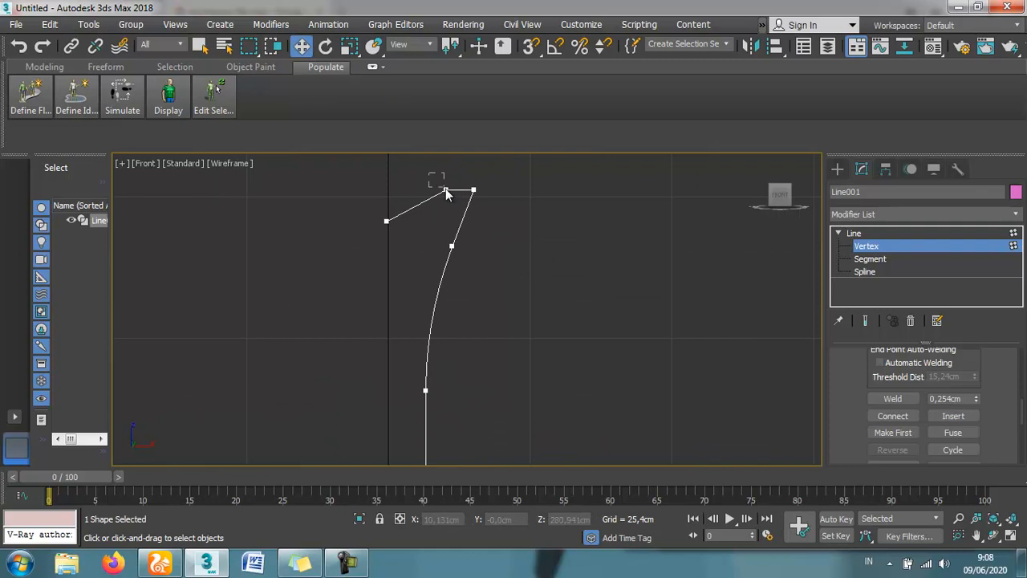
pyautogui.click(445, 189)
pyautogui.scroll(-5, 850, 393)
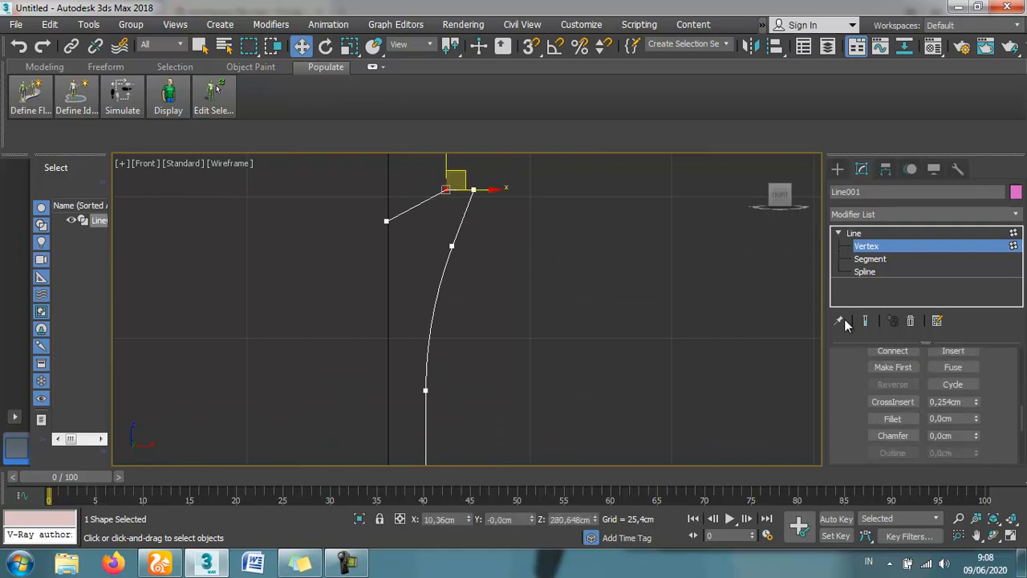
pyautogui.click(892, 373)
pyautogui.moveTo(445, 189); pyautogui.dragTo(462, 165)
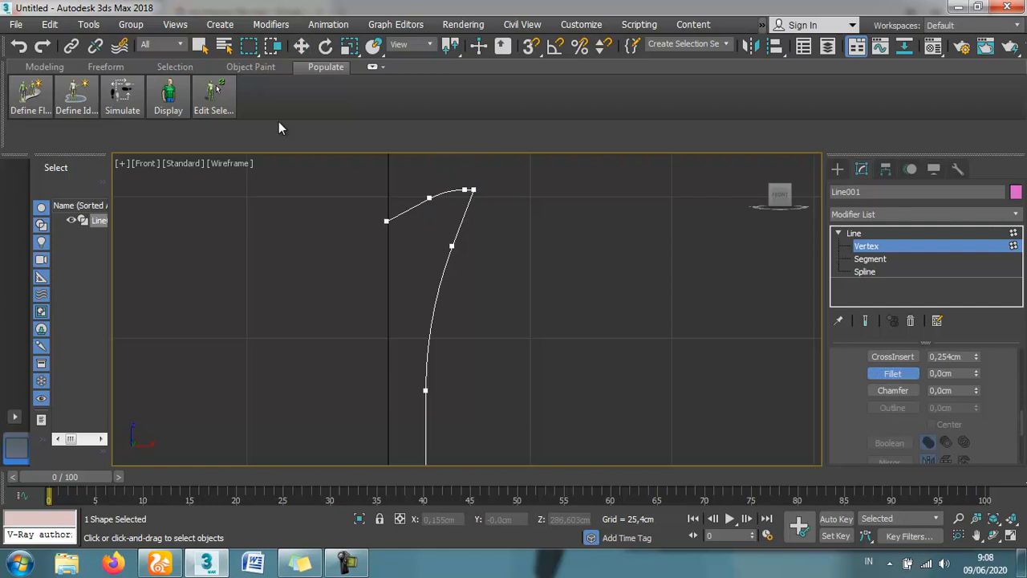
pyautogui.click(302, 45)
pyautogui.scroll(-2, 549, 282)
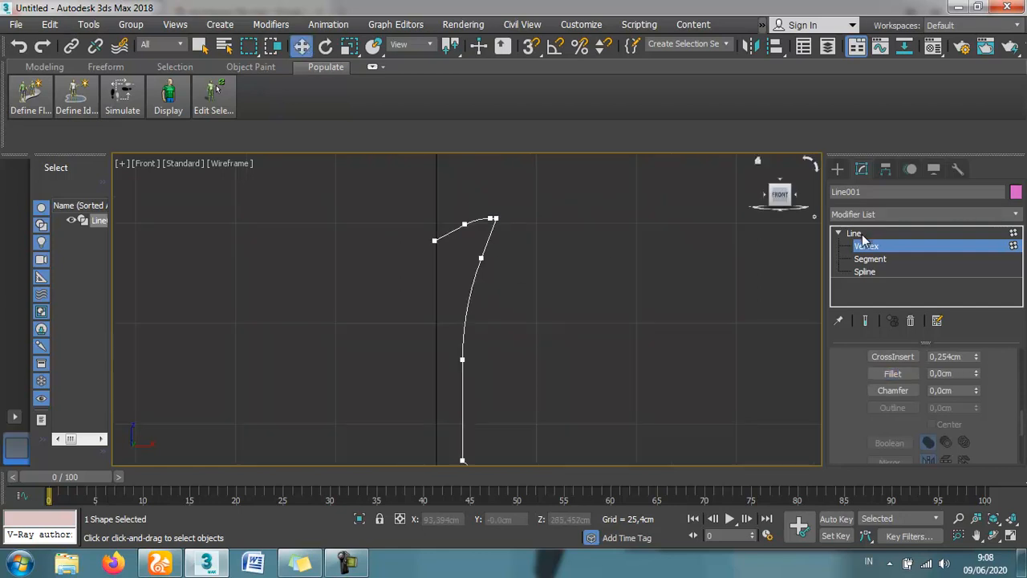
pyautogui.click(863, 233)
pyautogui.click(573, 269)
# Step: Select the fountain profile line and apply a Lathe modifier to it
pyautogui.scroll(-3, 519, 285)
pyautogui.scroll(1, 541, 362)
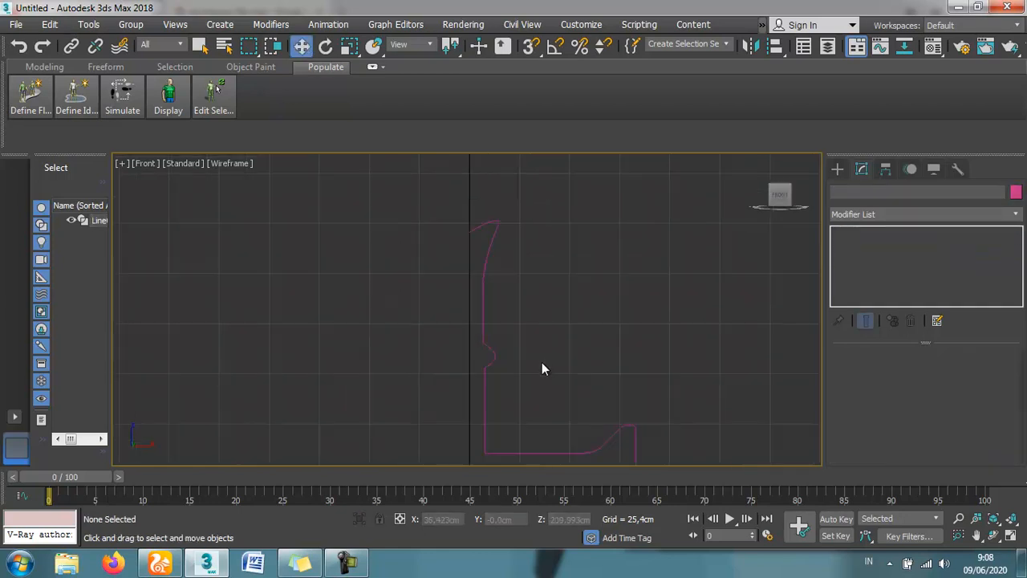
pyautogui.click(495, 357)
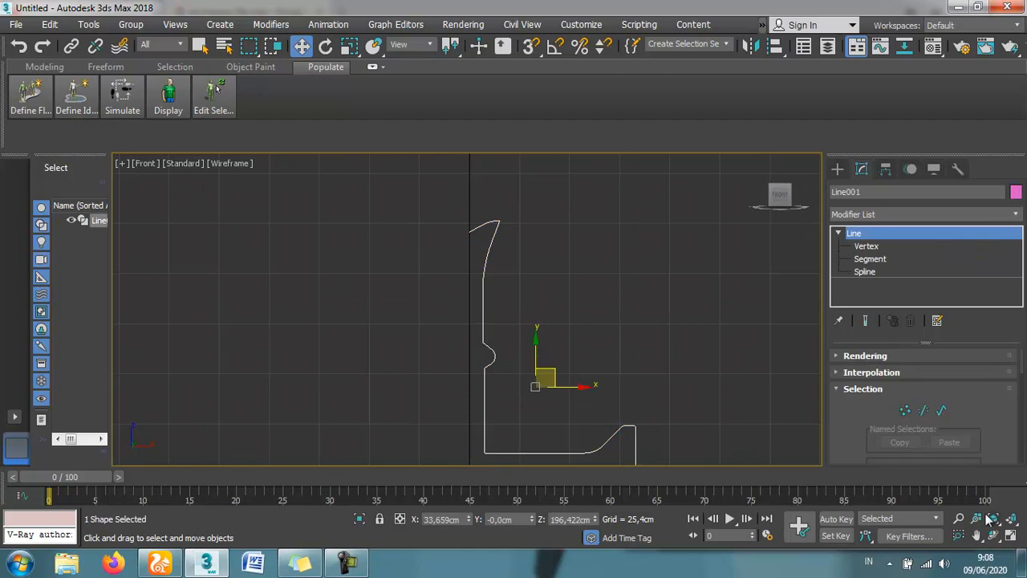
pyautogui.click(838, 169)
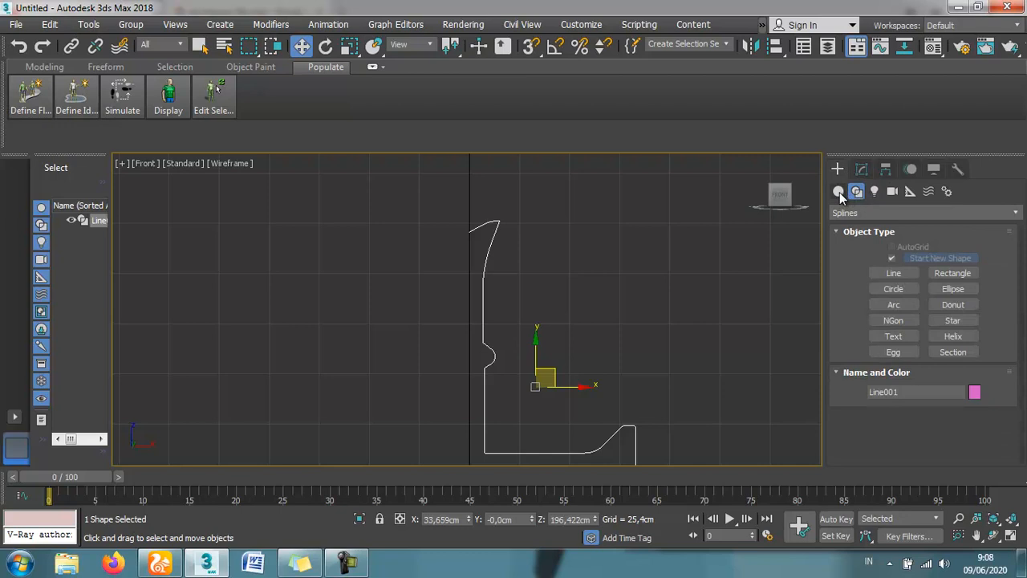
pyautogui.click(861, 170)
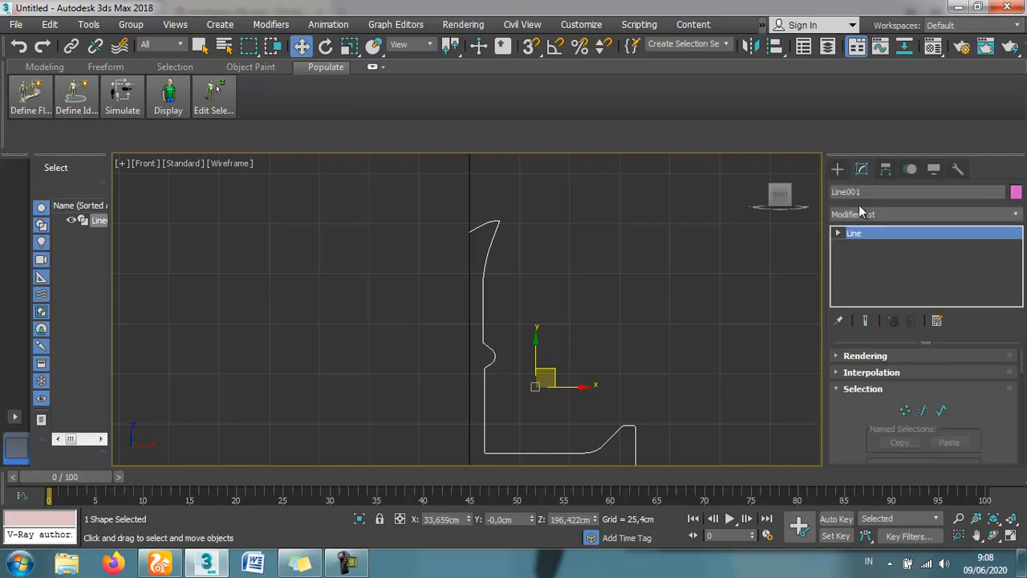
pyautogui.click(873, 213)
pyautogui.scroll(-1, 886, 153)
pyautogui.press('l')
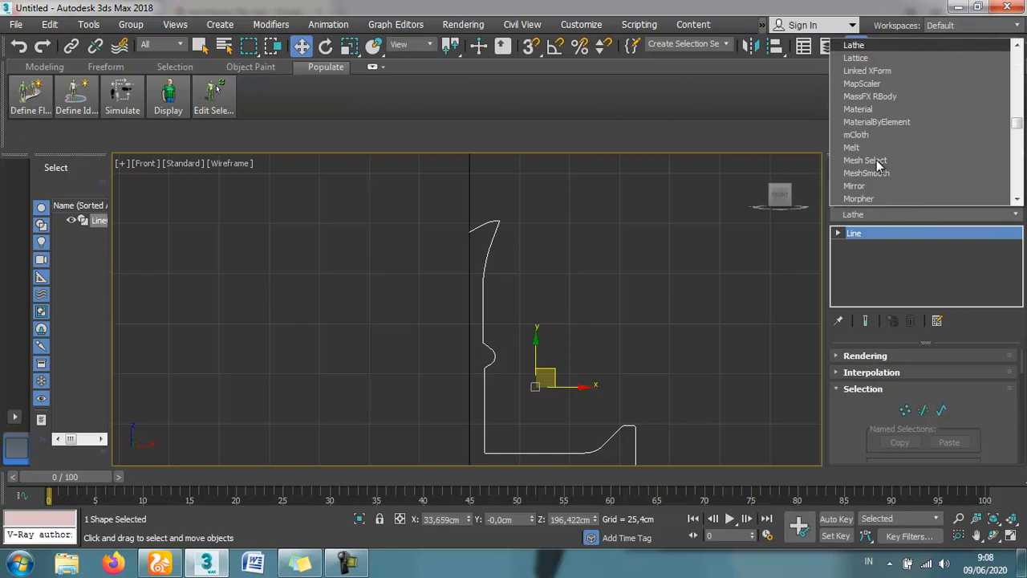
pyautogui.press('o')
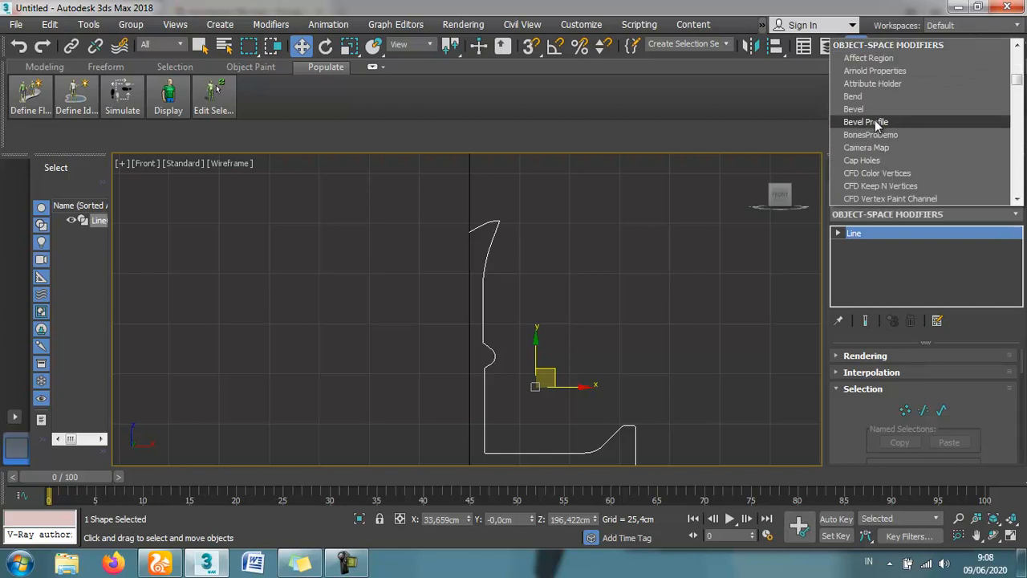
pyautogui.press('l')
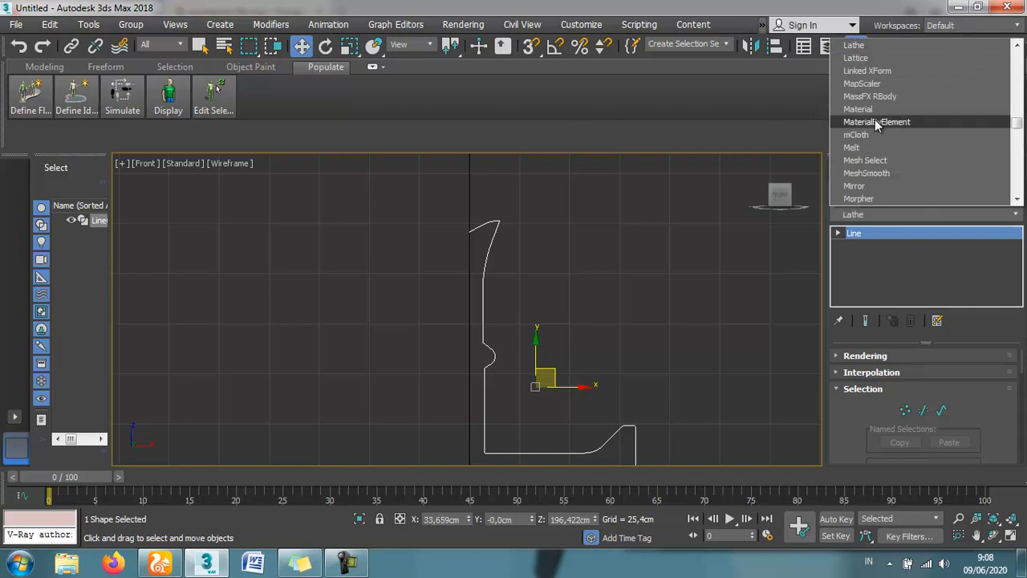
pyautogui.click(878, 47)
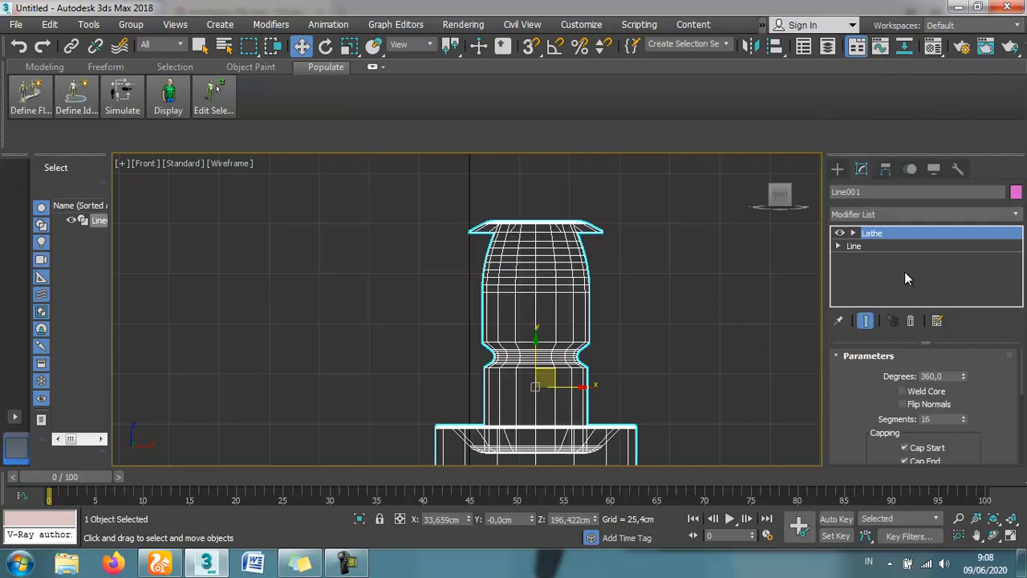
# Step: Move the Lathe axis along X to about -4.1 cm, near the vertical grid axis, then leave axis editing
pyautogui.click(852, 234)
pyautogui.click(876, 245)
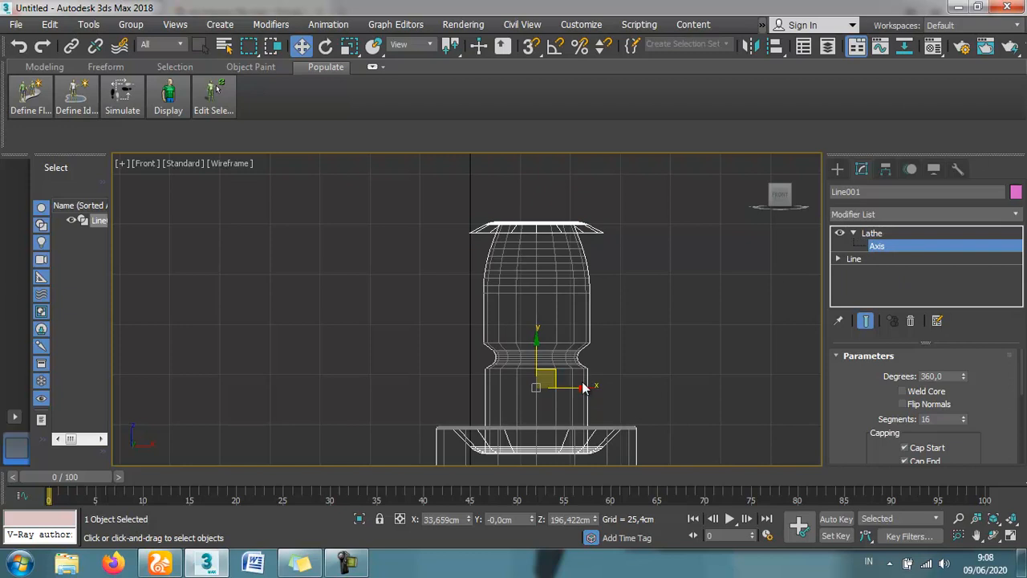
pyautogui.moveTo(586, 388); pyautogui.dragTo(513, 388)
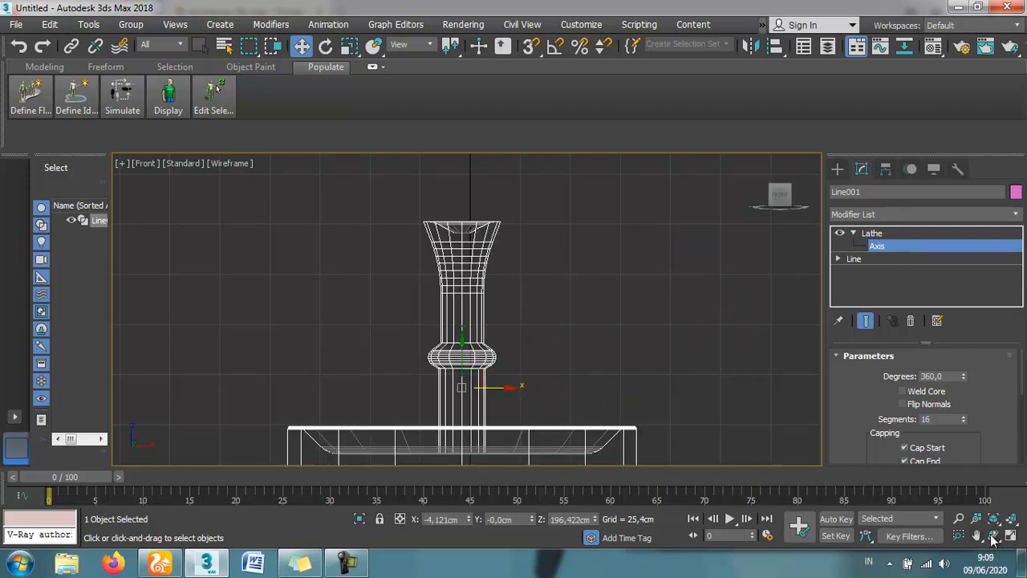
pyautogui.click(994, 536)
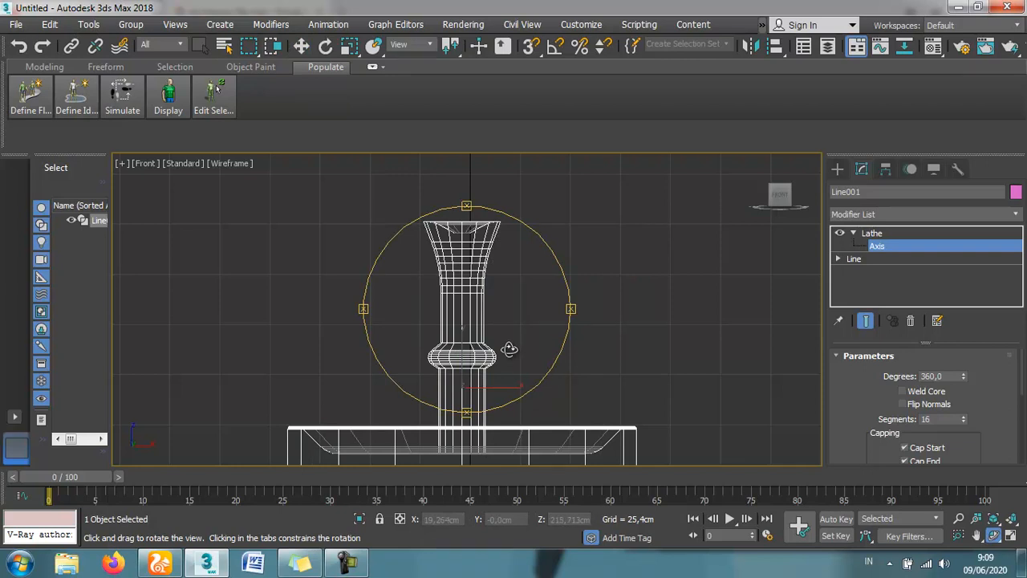
pyautogui.press('p')
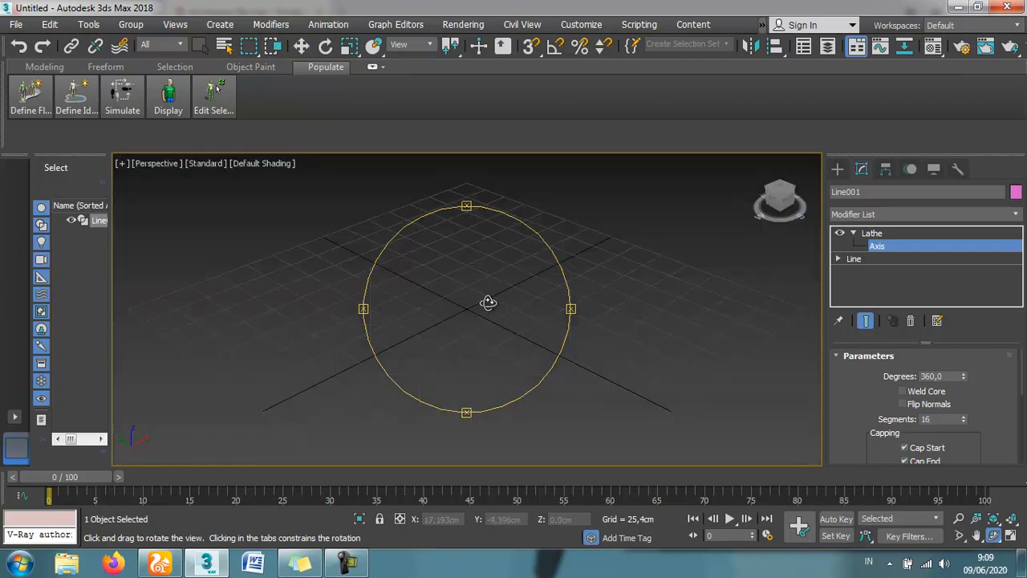
pyautogui.press('z')
pyautogui.scroll(-1, 506, 325)
pyautogui.scroll(2, 496, 339)
pyautogui.moveTo(487, 338); pyautogui.dragTo(527, 345)
pyautogui.scroll(-2, 514, 380)
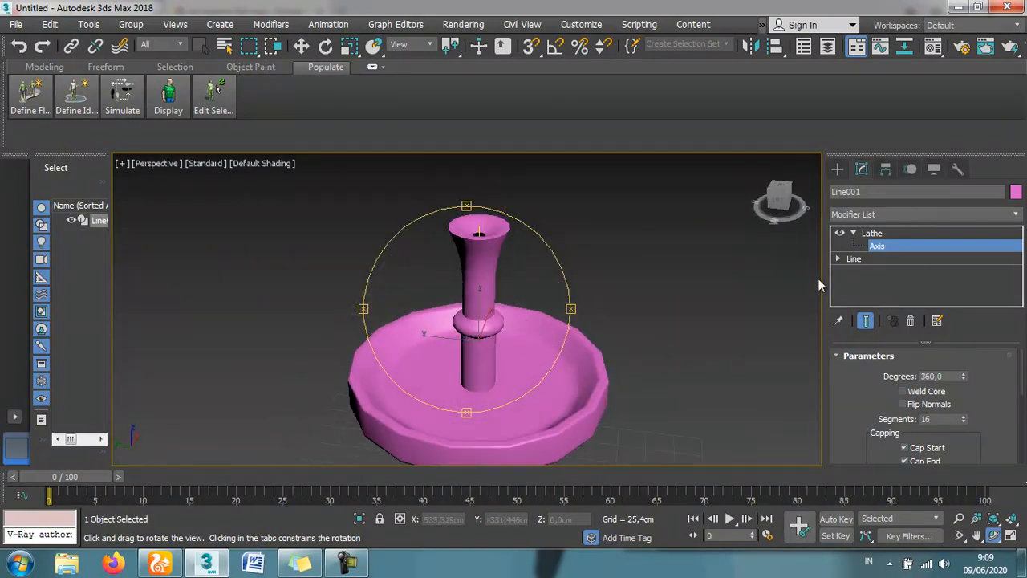
pyautogui.click(873, 233)
pyautogui.click(852, 234)
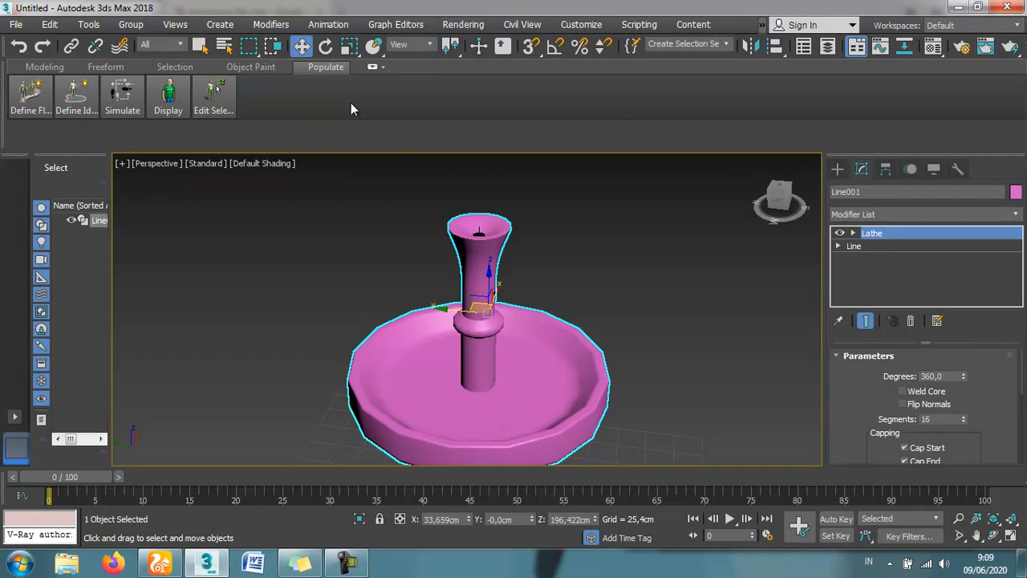
# Step: Set the fountain's Lathe segments to 60 to smooth its round outline, then deselect it
pyautogui.click(395, 175)
pyautogui.click(487, 252)
pyautogui.scroll(-5, 998, 410)
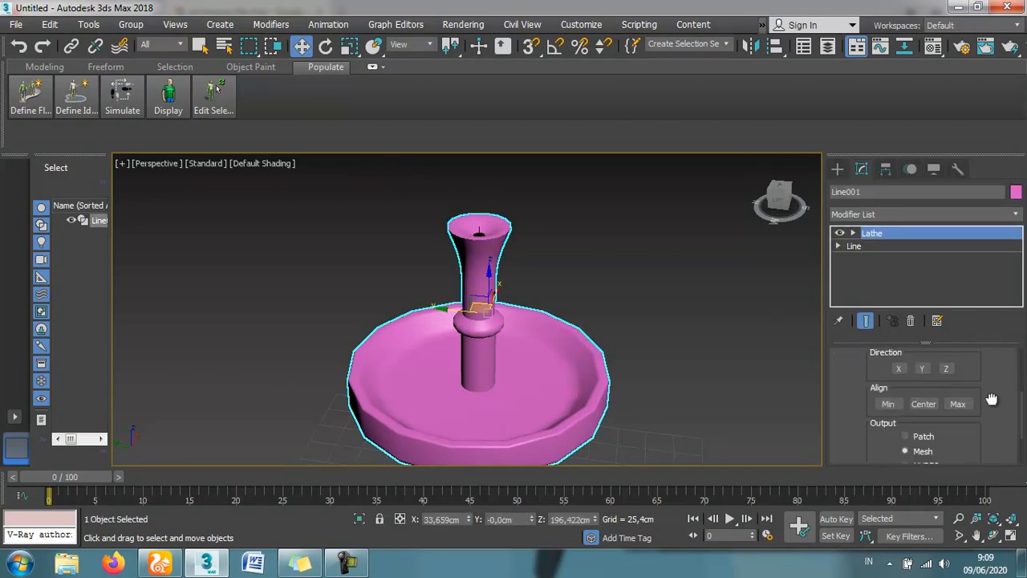
pyautogui.scroll(-2, 981, 402)
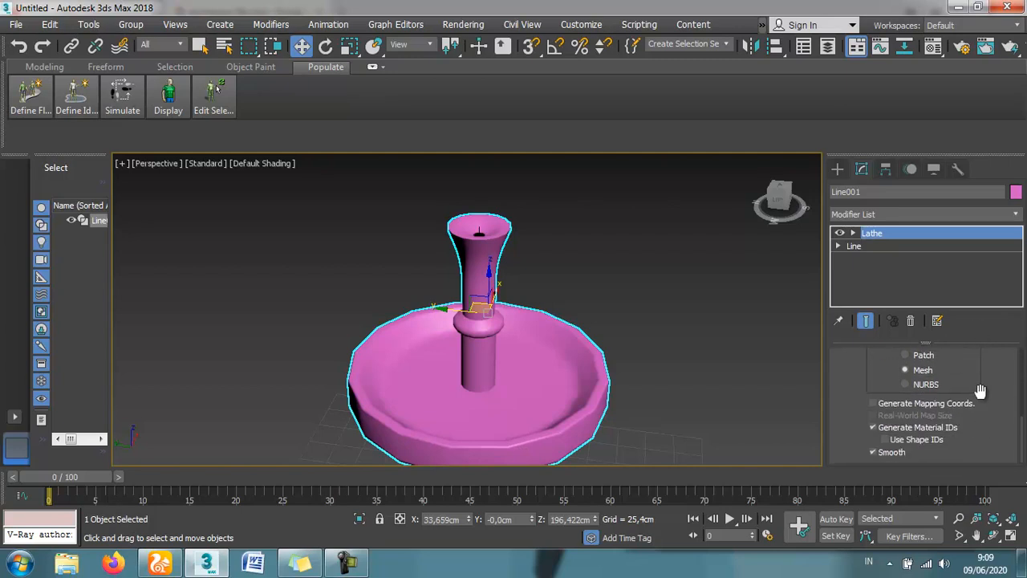
pyautogui.scroll(6, 981, 395)
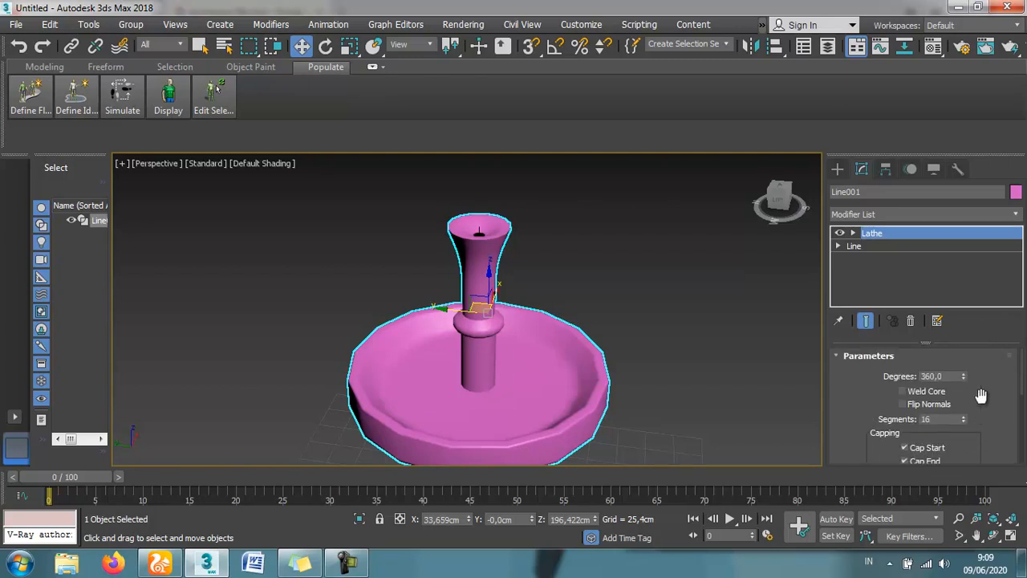
pyautogui.moveTo(964, 420); pyautogui.dragTo(963, 393)
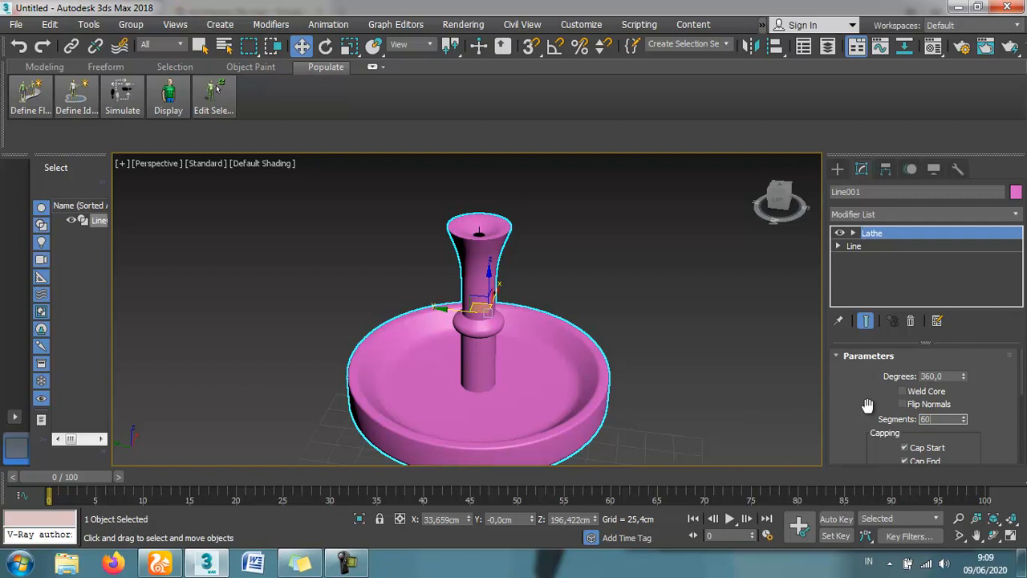
pyautogui.click(562, 264)
pyautogui.click(476, 238)
pyautogui.scroll(4, 525, 243)
pyautogui.scroll(-4, 524, 257)
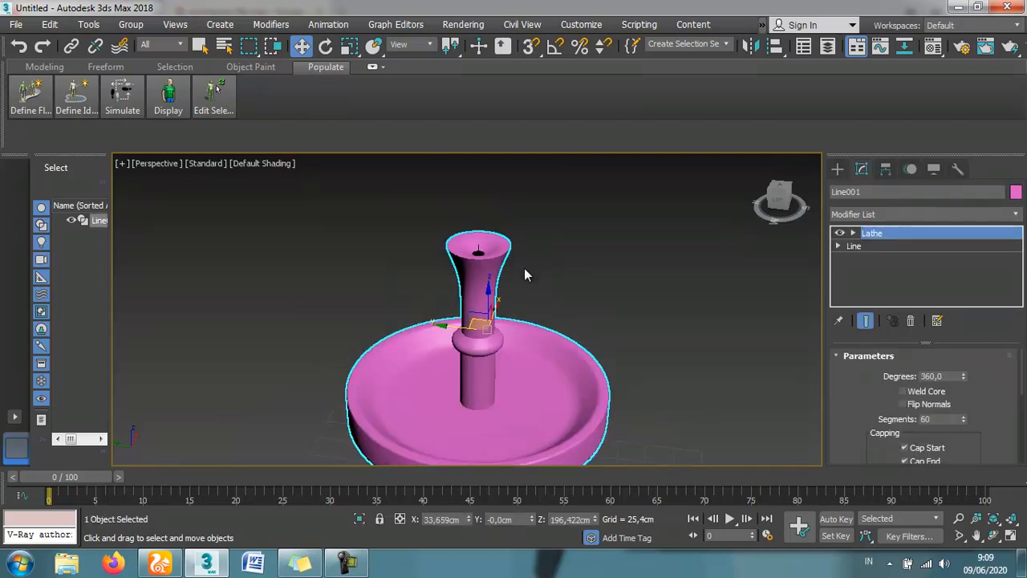
pyautogui.scroll(-3, 605, 289)
pyautogui.click(604, 306)
pyautogui.scroll(3, 566, 399)
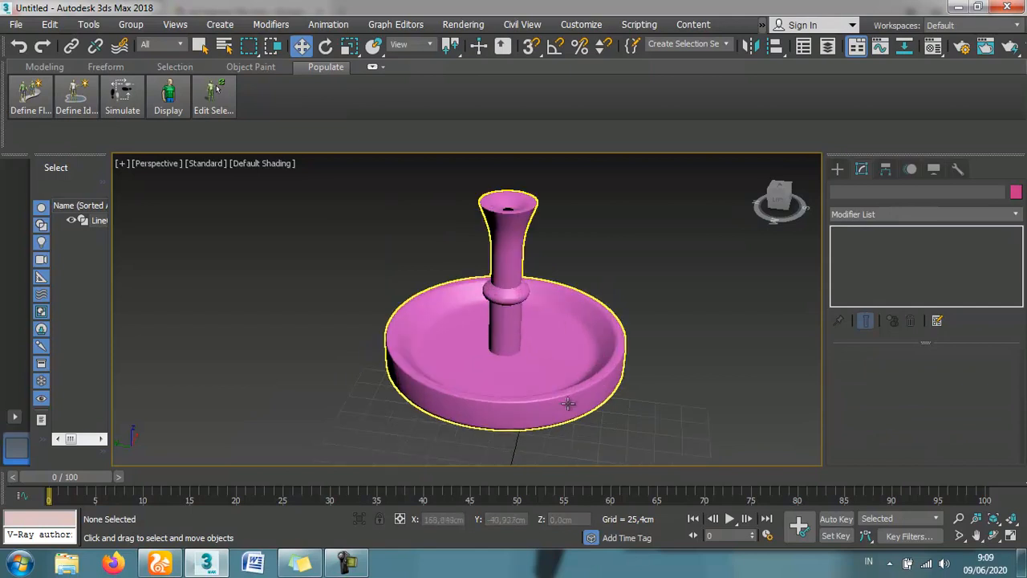
# Step: In the Left view, lower the fountain to about Z 46.4 cm so its base rests on the ground line, then deselect it
pyautogui.click(553, 347)
pyautogui.press('l')
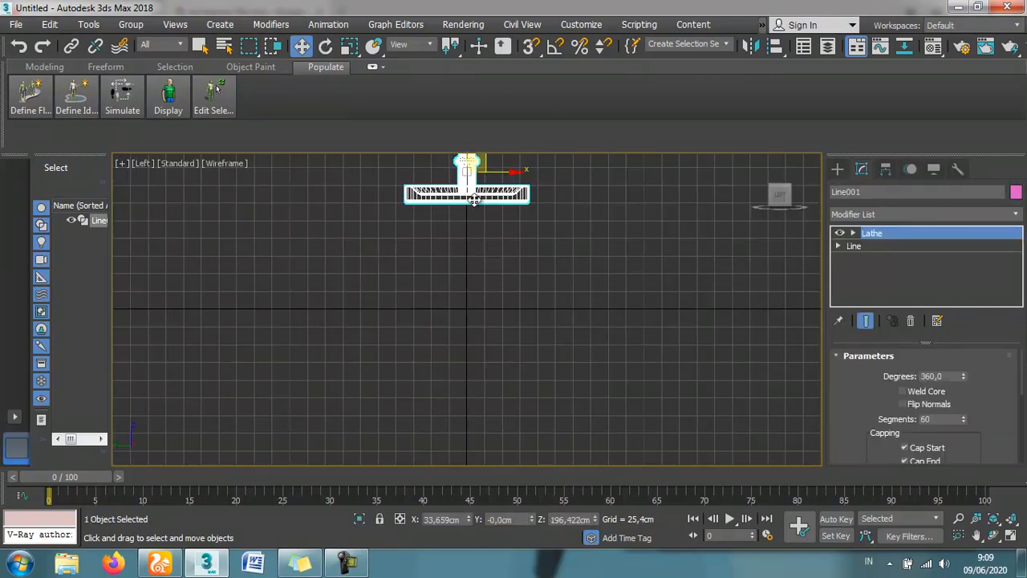
pyautogui.click(977, 535)
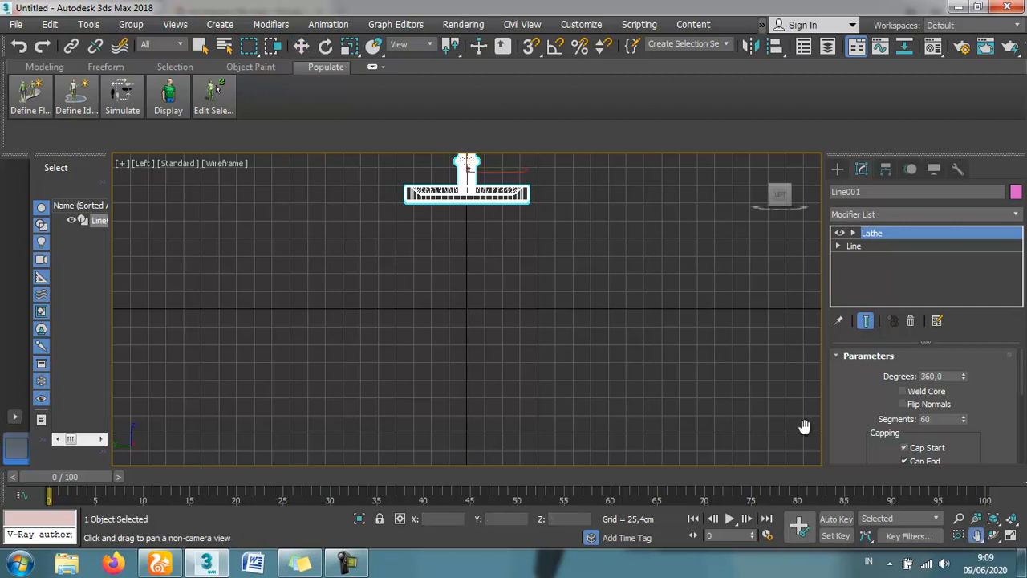
pyautogui.moveTo(598, 255); pyautogui.dragTo(591, 361)
pyautogui.click(302, 47)
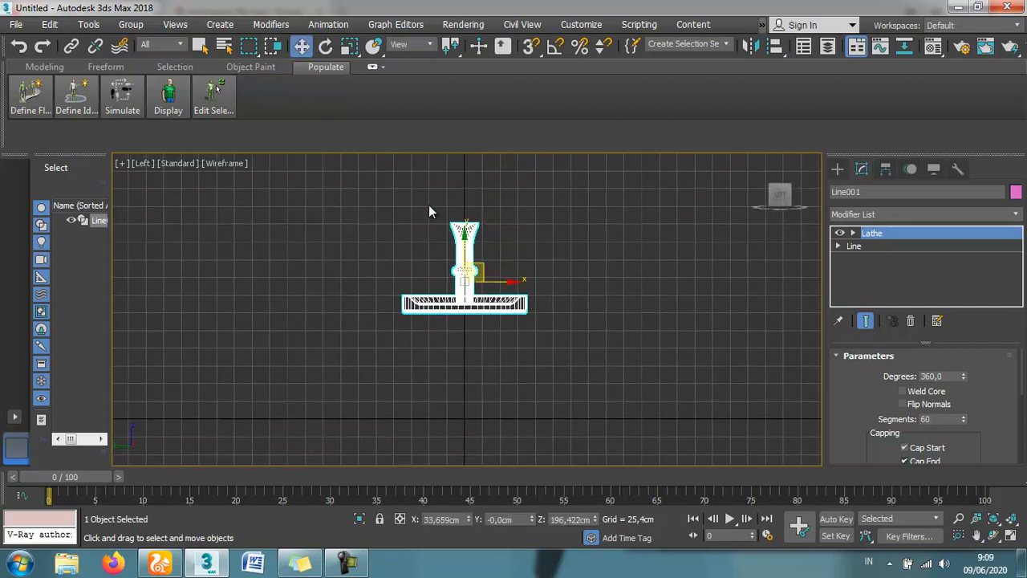
pyautogui.moveTo(464, 233); pyautogui.dragTo(466, 343)
pyautogui.click(875, 234)
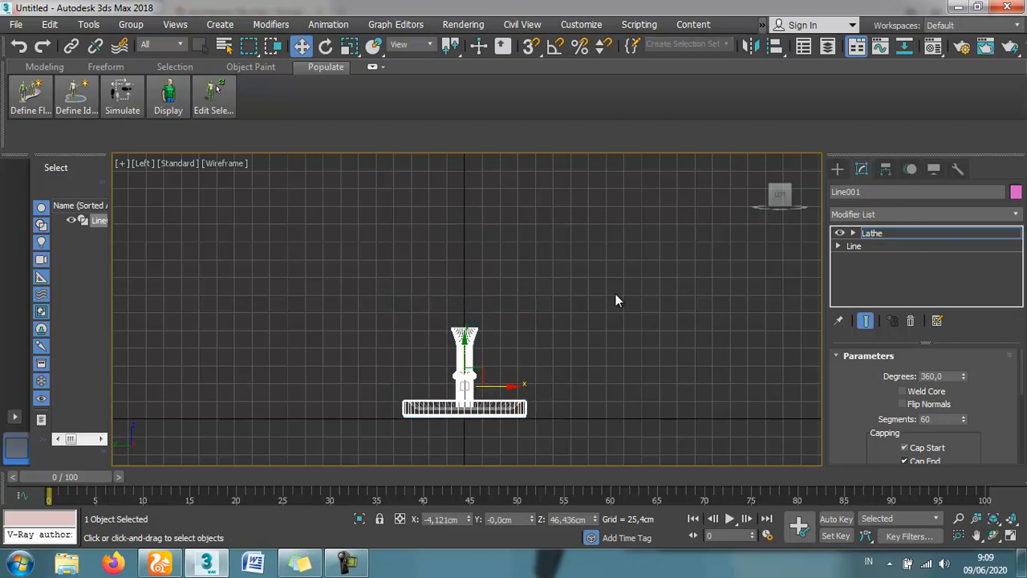
pyautogui.click(863, 246)
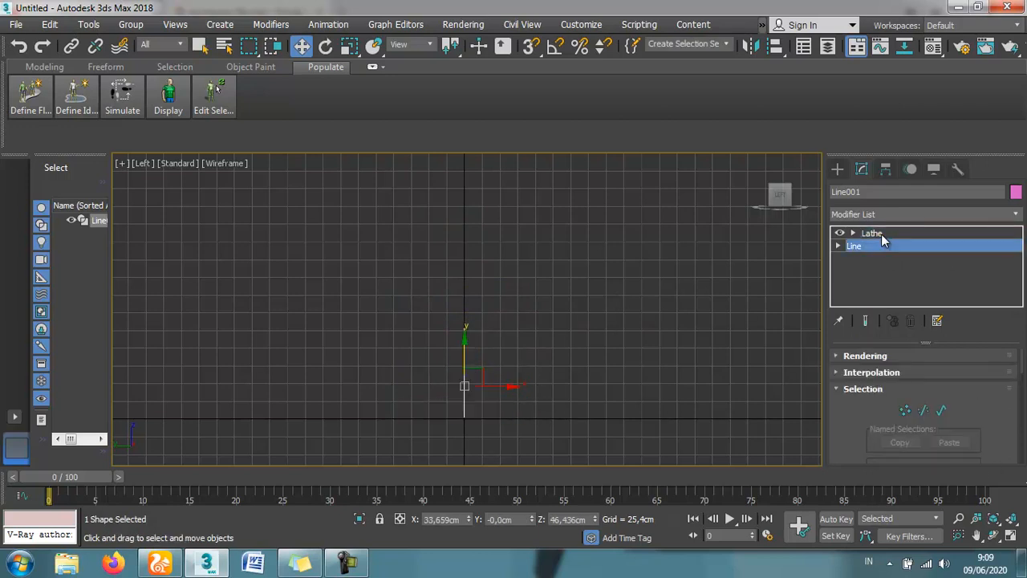
pyautogui.click(873, 233)
pyautogui.click(576, 343)
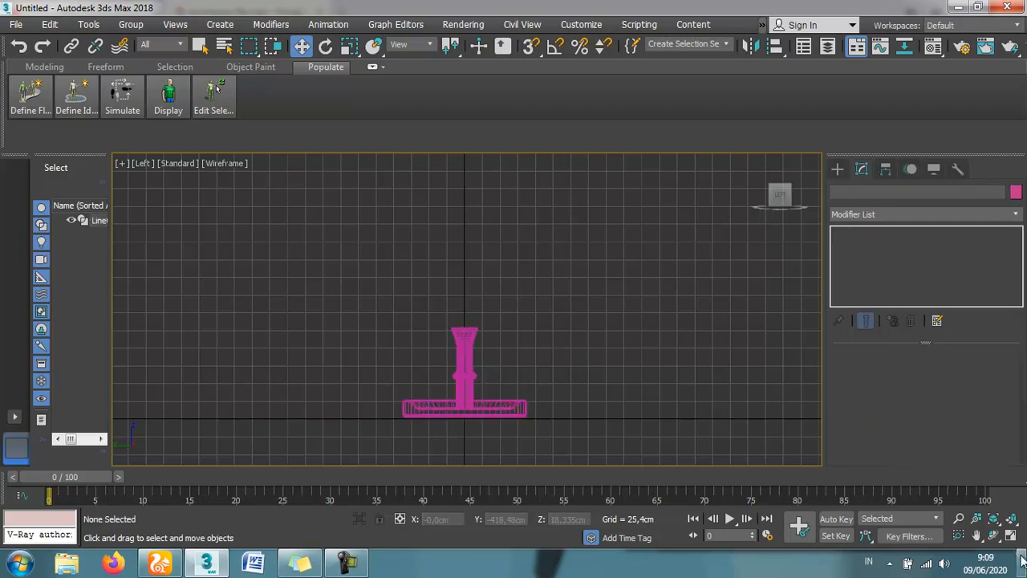
# Step: Examine the lathed fountain's basin, stem and placement on the grid in the shaded Perspective view
pyautogui.click(995, 536)
pyautogui.moveTo(479, 316); pyautogui.dragTo(485, 338)
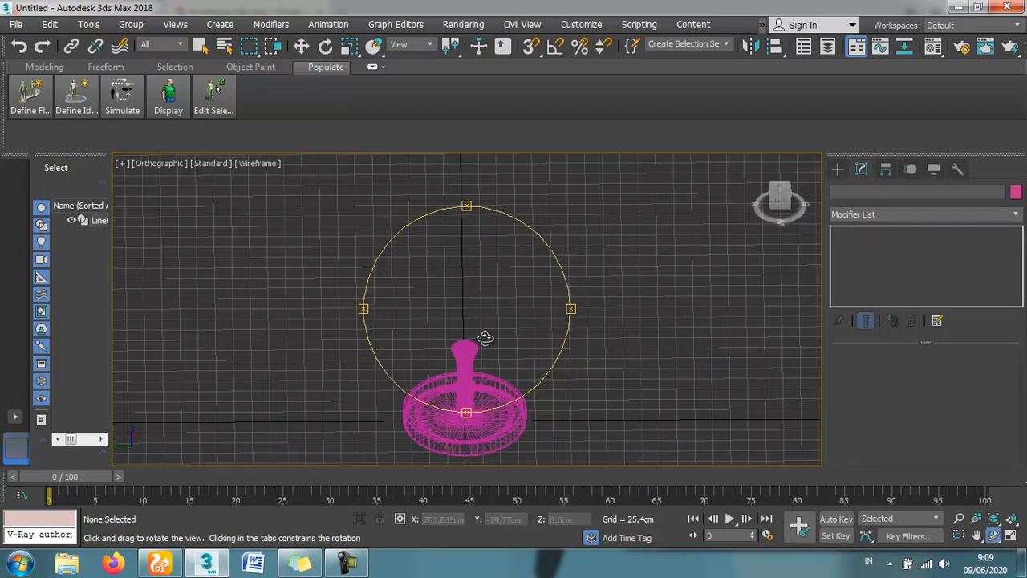
pyautogui.press('p')
pyautogui.press('z')
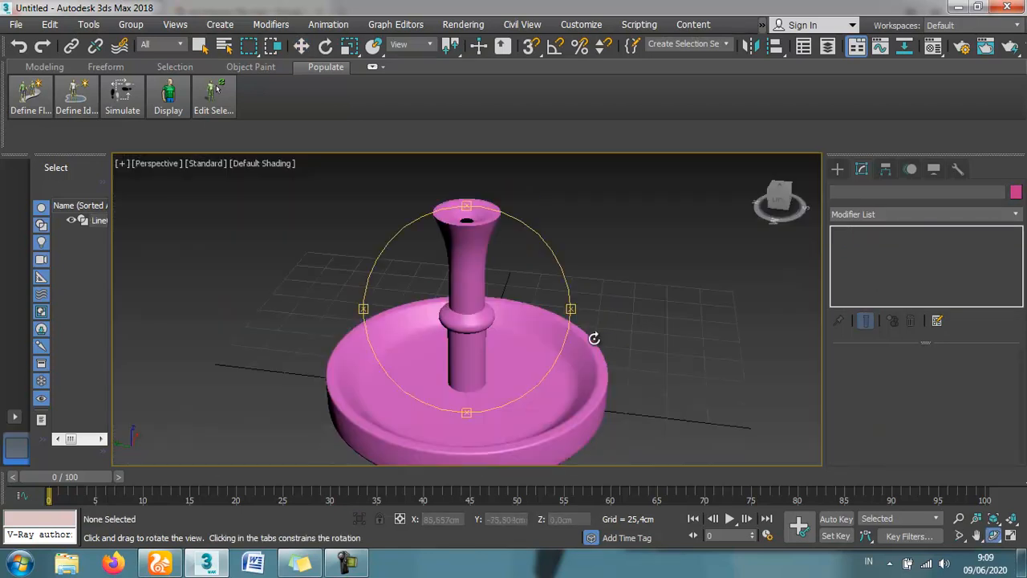
pyautogui.scroll(-2, 458, 295)
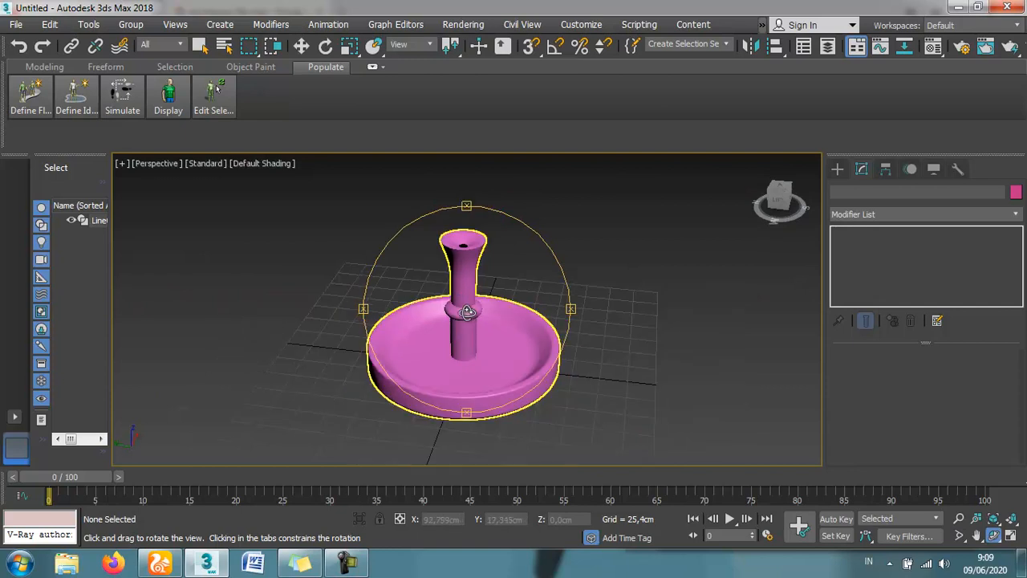
pyautogui.scroll(2, 468, 313)
pyautogui.click(302, 46)
pyautogui.scroll(-3, 631, 234)
pyautogui.scroll(3, 583, 247)
pyautogui.click(538, 307)
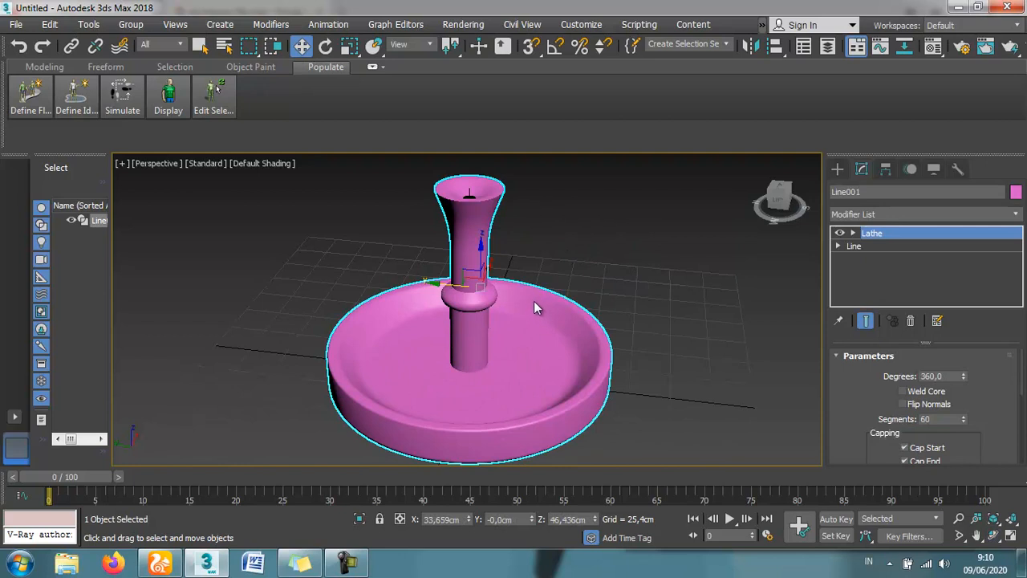
# Step: Save the scene as "air mancur" in the scenes folder and deselect the fountain
pyautogui.hotkey('ctrl', 's')
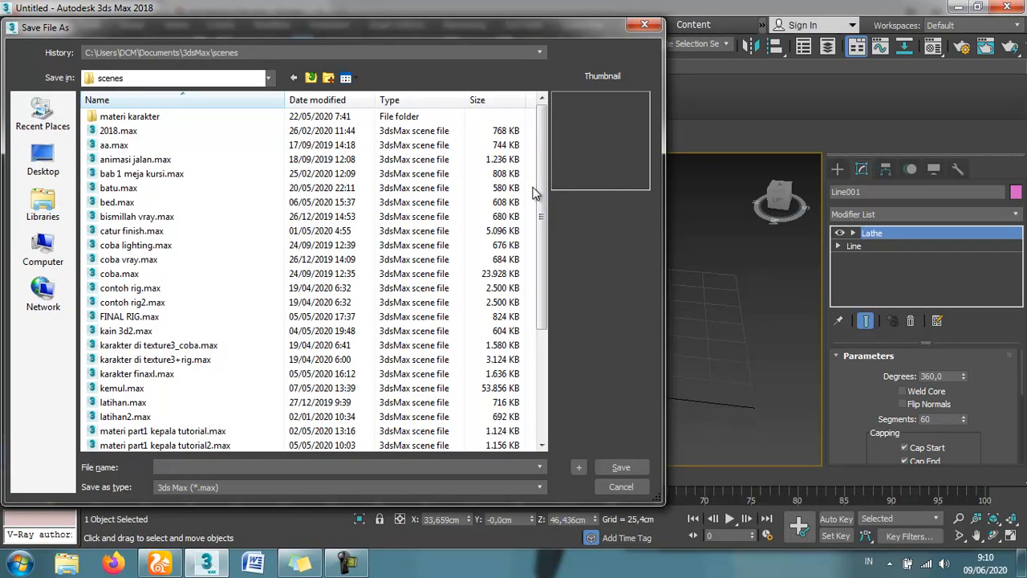
pyautogui.press('a')
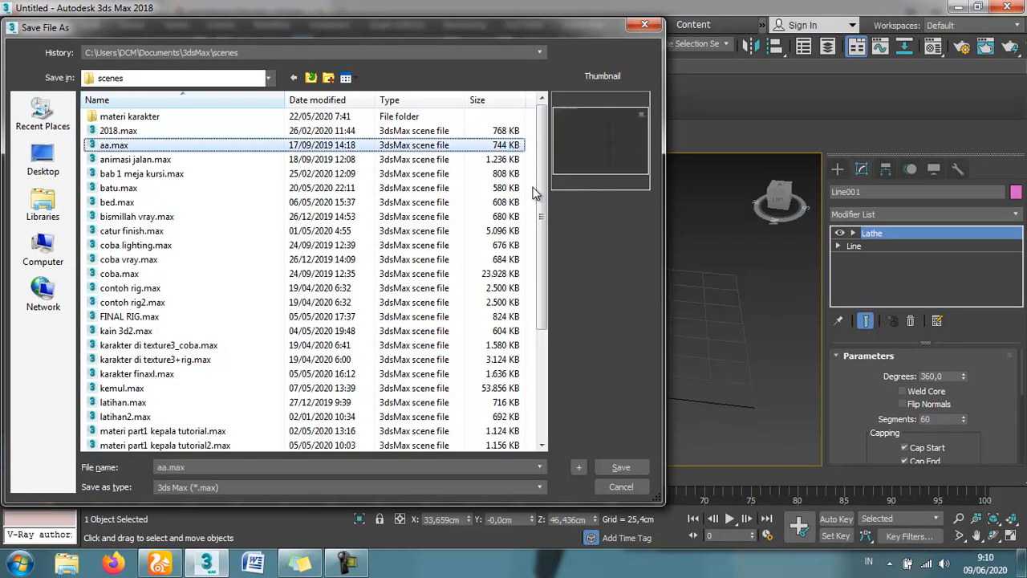
pyautogui.click(230, 465)
pyautogui.write('air mancur')
pyautogui.press('Return')
pyautogui.click(673, 319)
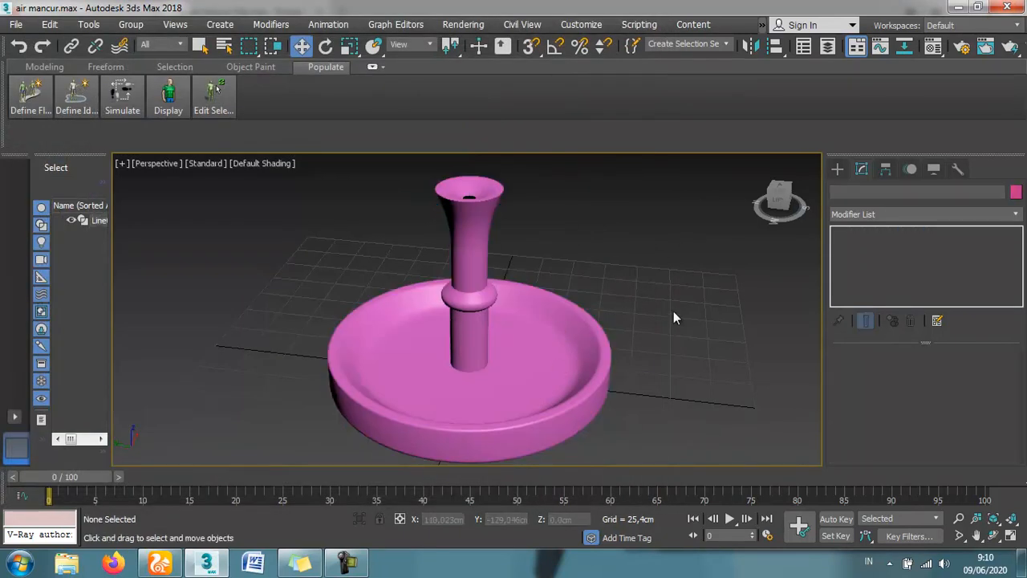
# Step: Create a Spray particle emitter over the mouth of the fountain's stem in the Perspective view
pyautogui.scroll(-3, 673, 315)
pyautogui.scroll(2, 556, 291)
pyautogui.click(838, 169)
pyautogui.click(909, 192)
pyautogui.click(929, 193)
pyautogui.click(838, 191)
pyautogui.click(868, 214)
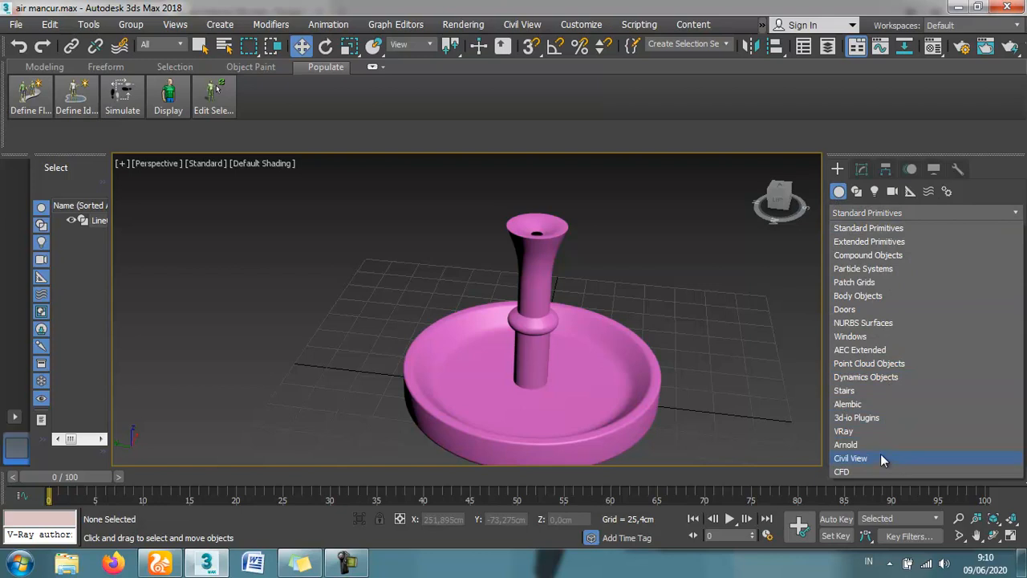
pyautogui.click(870, 228)
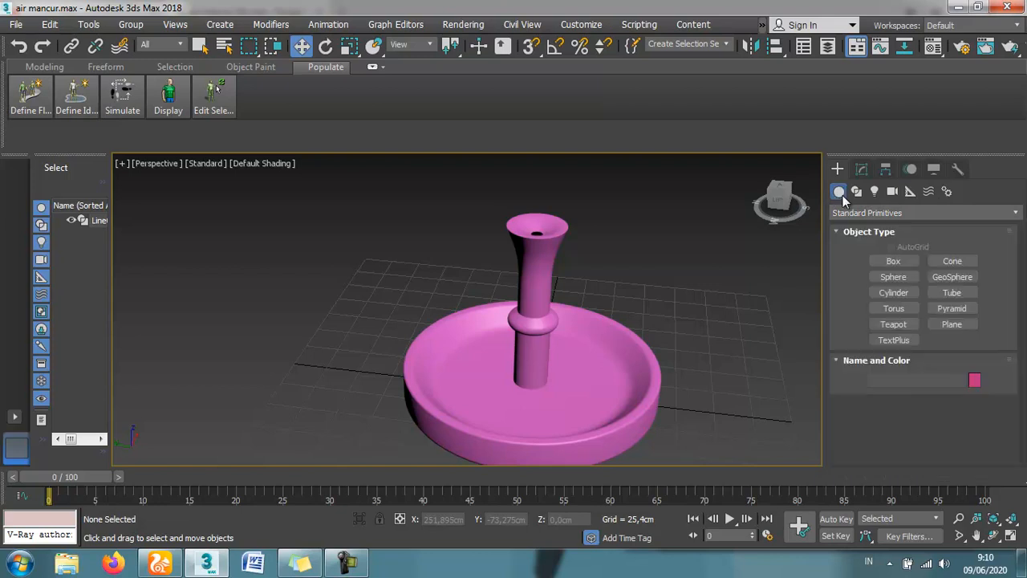
pyautogui.click(859, 213)
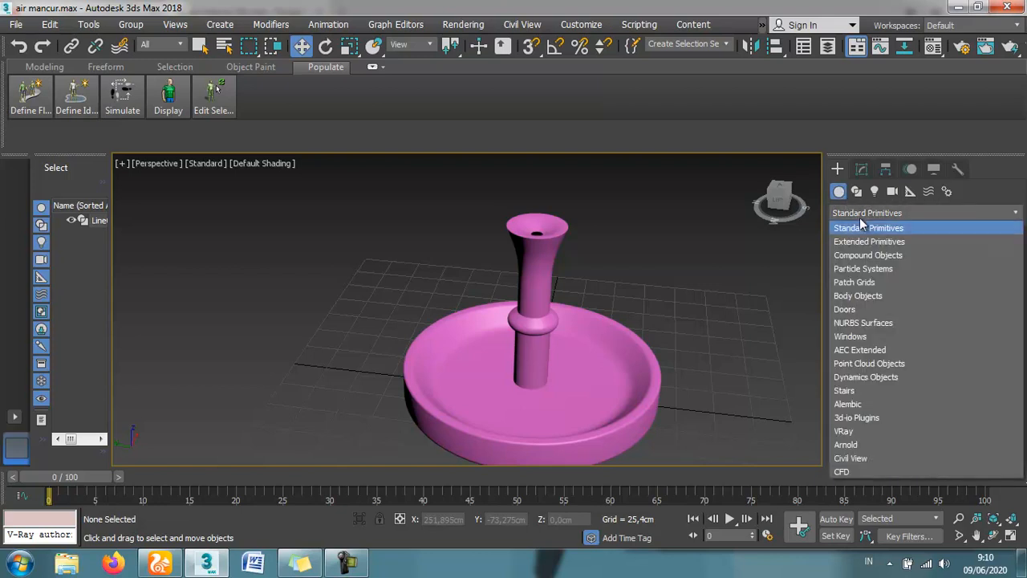
pyautogui.click(875, 267)
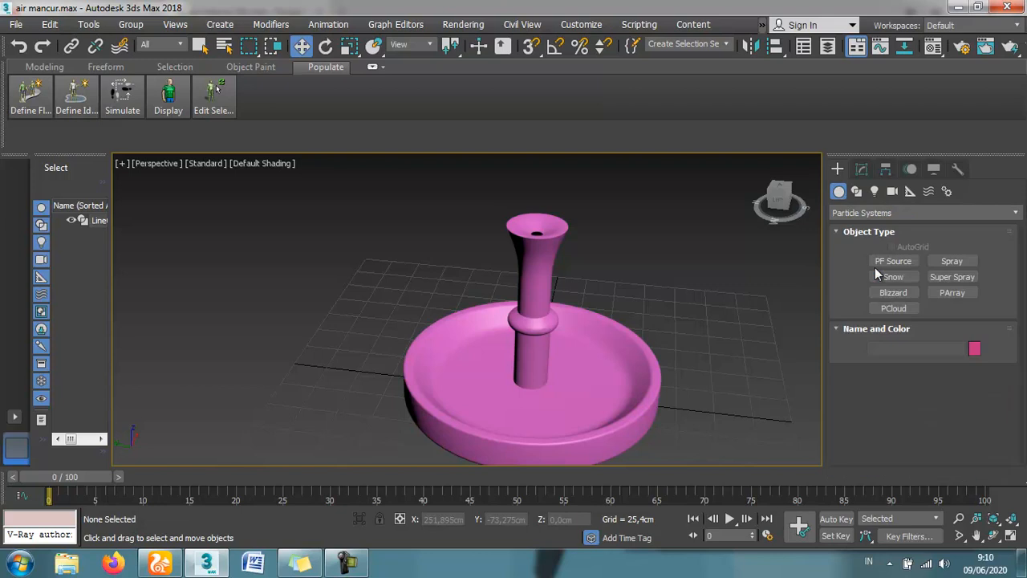
pyautogui.click(944, 262)
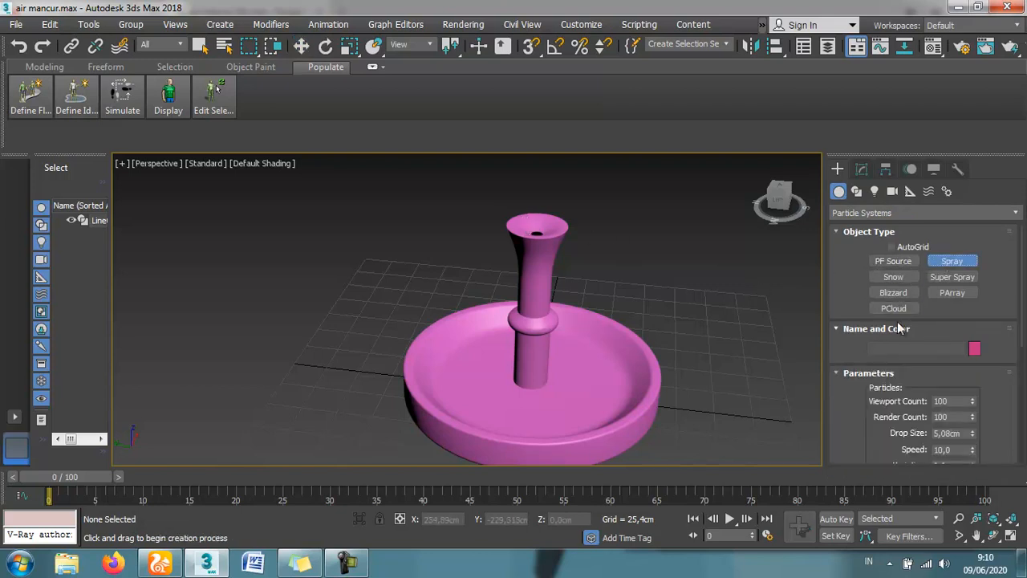
pyautogui.moveTo(536, 224)
pyautogui.mouseDown()
pyautogui.moveTo(656, 296)
pyautogui.moveTo(566, 232)
pyautogui.moveTo(564, 247)
pyautogui.mouseUp()
# Step: Move the Spray emitter onto the stem's mouth, centring it in the Top view at about X -3.9, Y -0.3, Z 132.2 cm
pyautogui.click(301, 45)
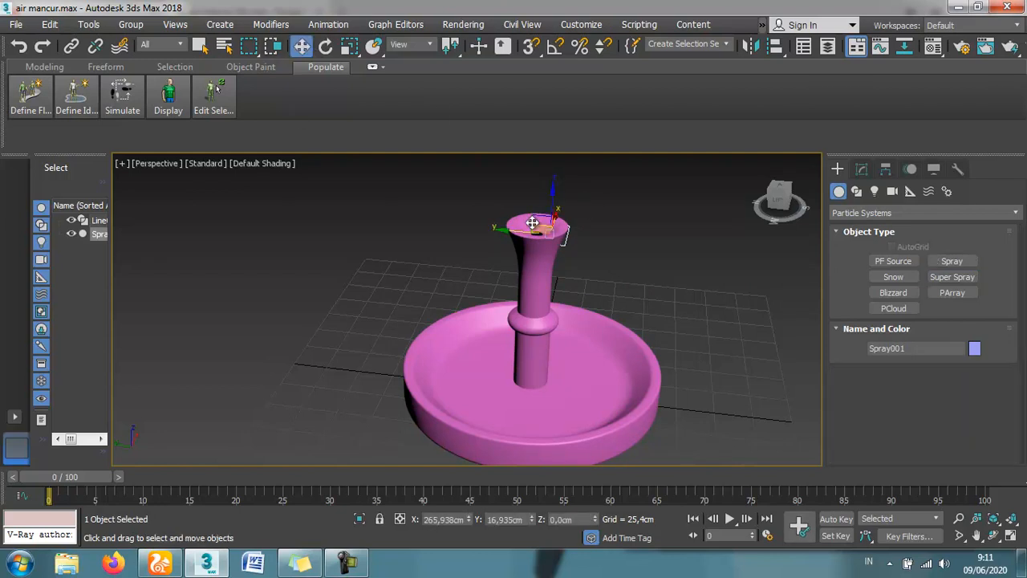
pyautogui.moveTo(531, 229)
pyautogui.mouseDown()
pyautogui.moveTo(398, 224)
pyautogui.moveTo(425, 223)
pyautogui.moveTo(418, 318)
pyautogui.mouseUp()
pyautogui.moveTo(365, 278)
pyautogui.mouseDown()
pyautogui.moveTo(367, 323)
pyautogui.moveTo(360, 307)
pyautogui.moveTo(475, 204)
pyautogui.moveTo(470, 187)
pyautogui.mouseUp()
pyautogui.press('l')
pyautogui.press('t')
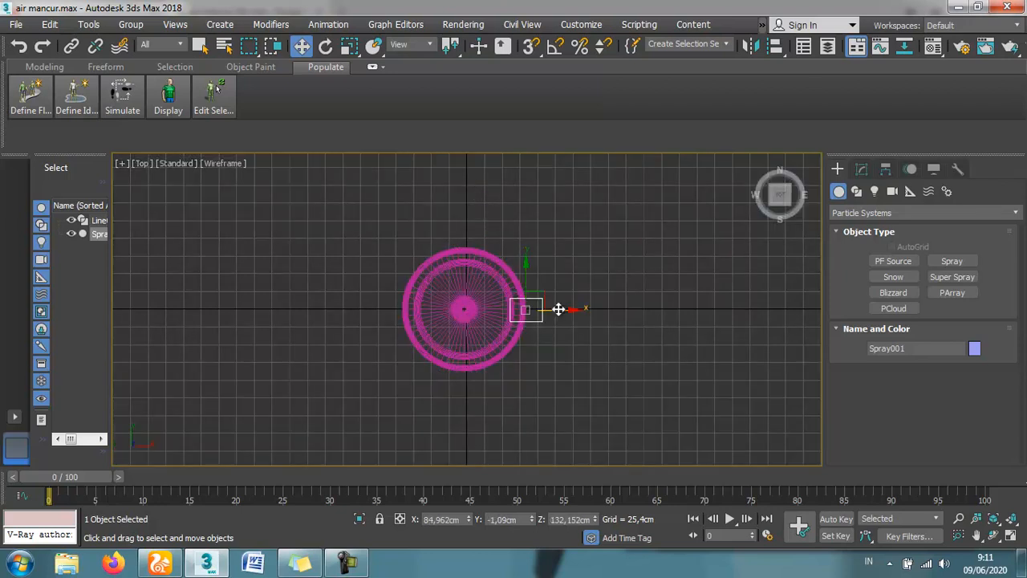
pyautogui.scroll(4, 559, 309)
pyautogui.moveTo(533, 306); pyautogui.dragTo(317, 283)
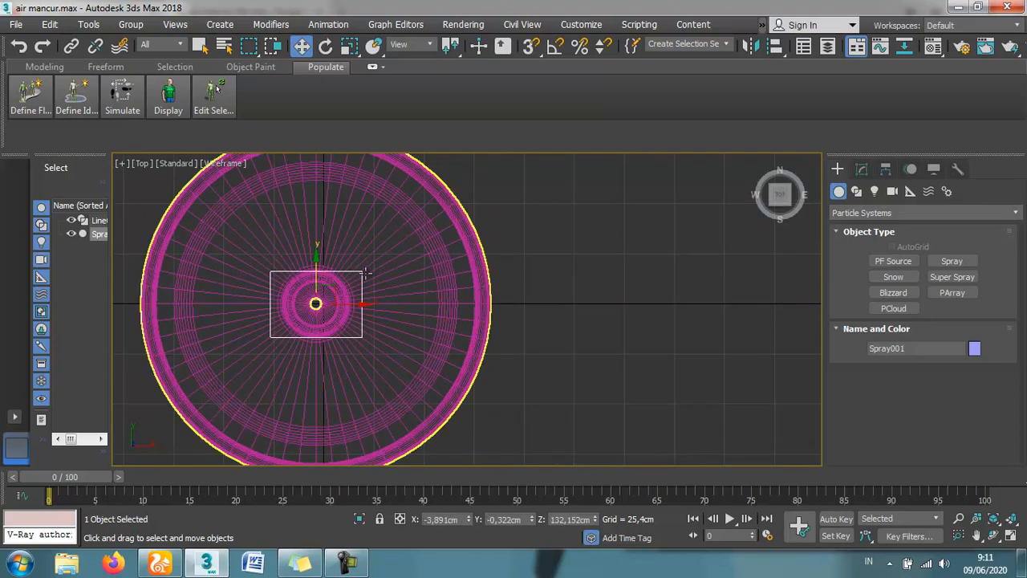
# Step: Examine the Spray emitter's placement on the stem in the shaded Perspective view and scrub the opening frames
pyautogui.press('p')
pyautogui.scroll(-3, 570, 280)
pyautogui.click(995, 538)
pyautogui.moveTo(452, 325); pyautogui.dragTo(458, 254)
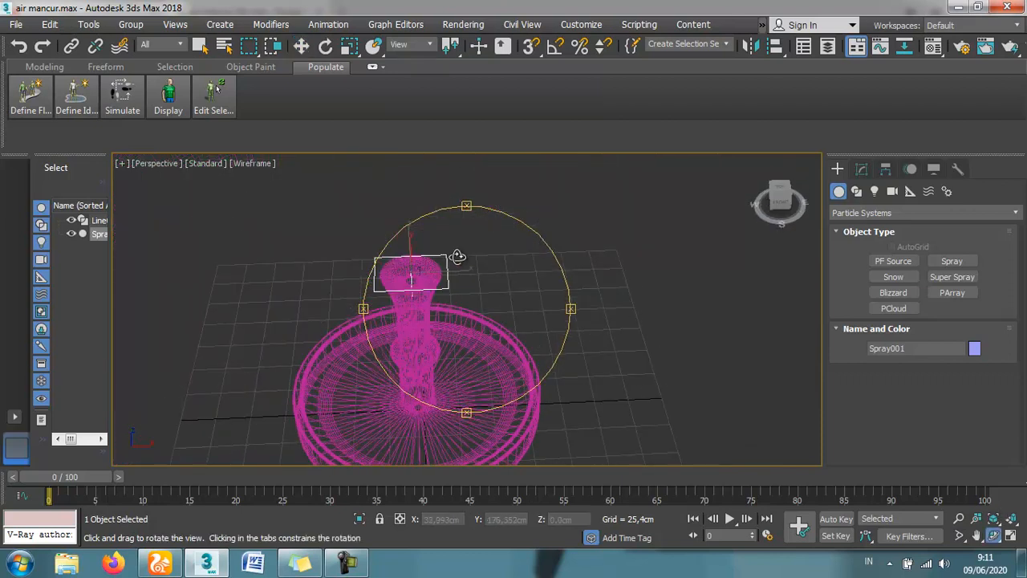
pyautogui.press('F3')
pyautogui.moveTo(482, 346)
pyautogui.mouseDown()
pyautogui.moveTo(434, 353)
pyautogui.moveTo(317, 333)
pyautogui.mouseUp()
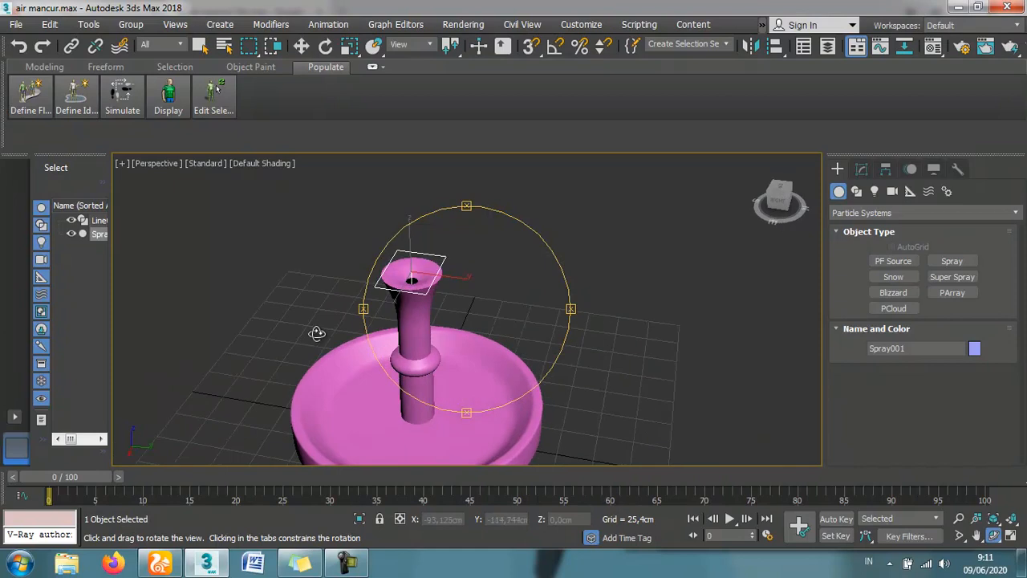
pyautogui.click(301, 48)
pyautogui.moveTo(93, 480)
pyautogui.mouseDown()
pyautogui.moveTo(495, 475)
pyautogui.moveTo(69, 454)
pyautogui.moveTo(49, 437)
pyautogui.moveTo(435, 491)
pyautogui.moveTo(79, 497)
pyautogui.mouseUp()
pyautogui.press('w')
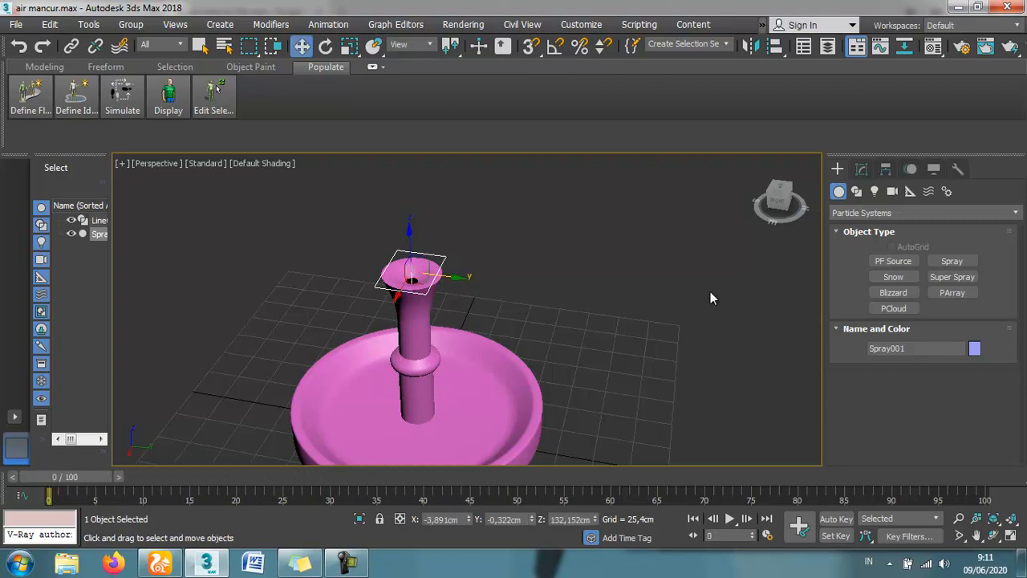
# Step: Rotate the Spray emitter about 177 degrees around X in the Left view so its particles shoot upward
pyautogui.click(862, 170)
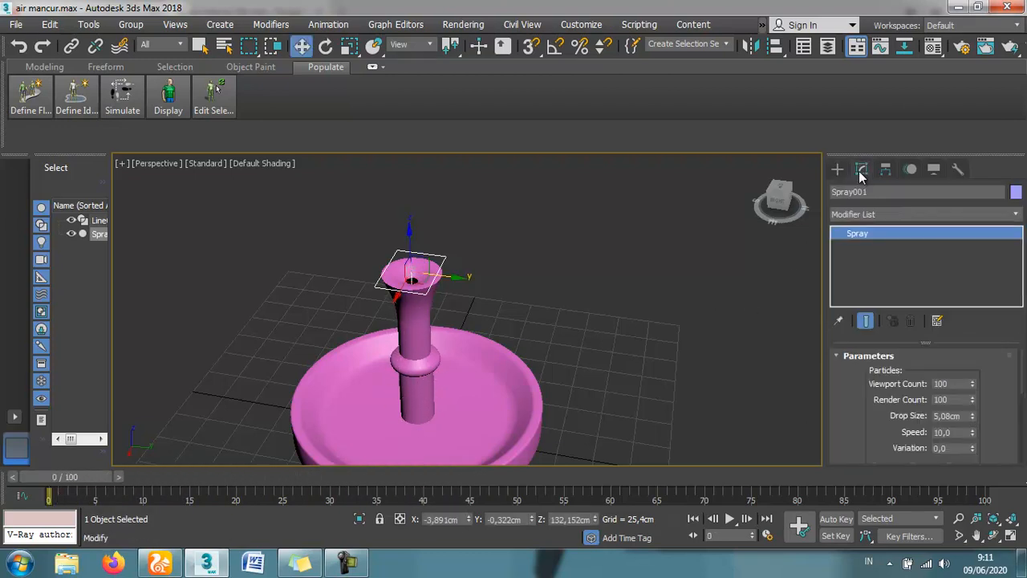
pyautogui.scroll(-3, 1011, 395)
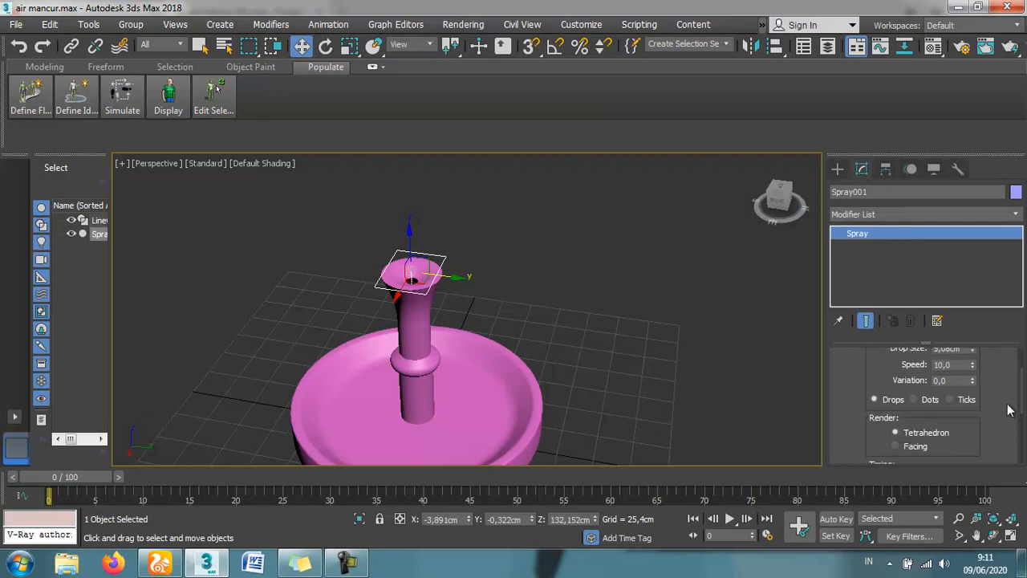
pyautogui.moveTo(1010, 411); pyautogui.dragTo(1005, 337)
pyautogui.moveTo(994, 414); pyautogui.dragTo(998, 377)
pyautogui.click(325, 46)
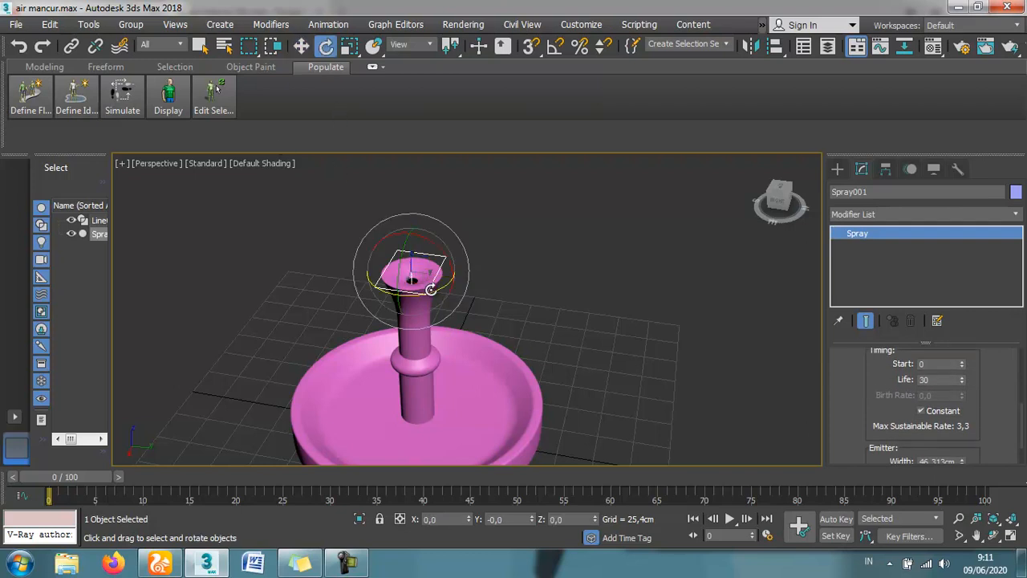
pyautogui.press('l')
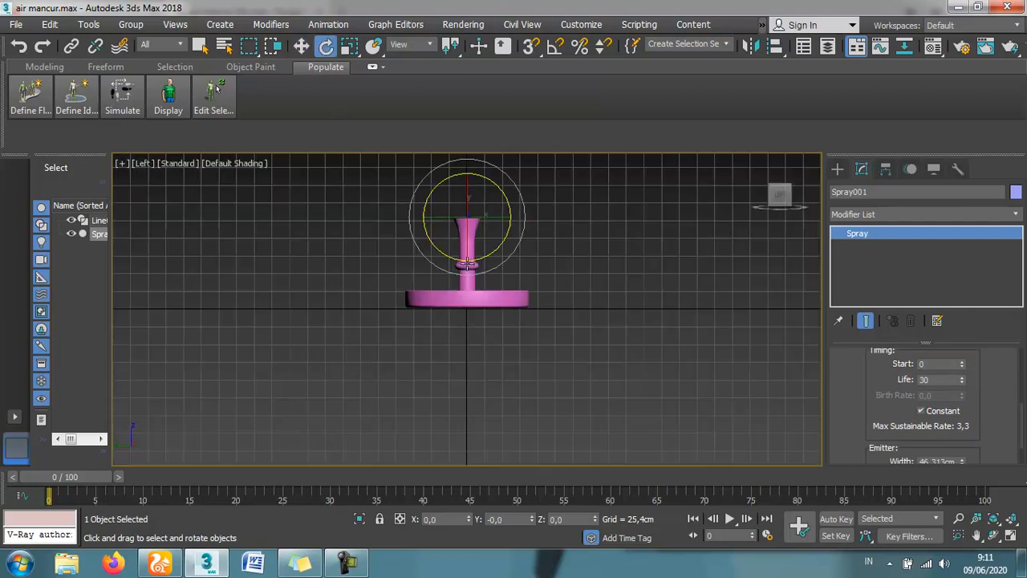
pyautogui.moveTo(488, 175)
pyautogui.mouseDown()
pyautogui.moveTo(651, 294)
pyautogui.moveTo(726, 319)
pyautogui.moveTo(701, 310)
pyautogui.moveTo(710, 329)
pyautogui.mouseUp()
# Step: In the Front view, lower the Spray emitter to about Z 131.4 cm so it rests on the stem's rim
pyautogui.press('f')
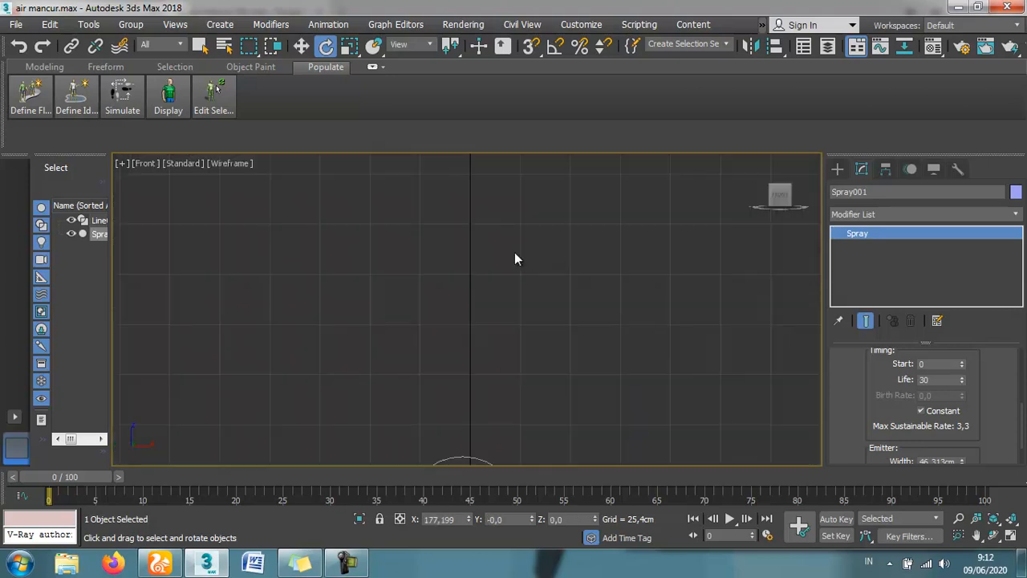
pyautogui.click(978, 535)
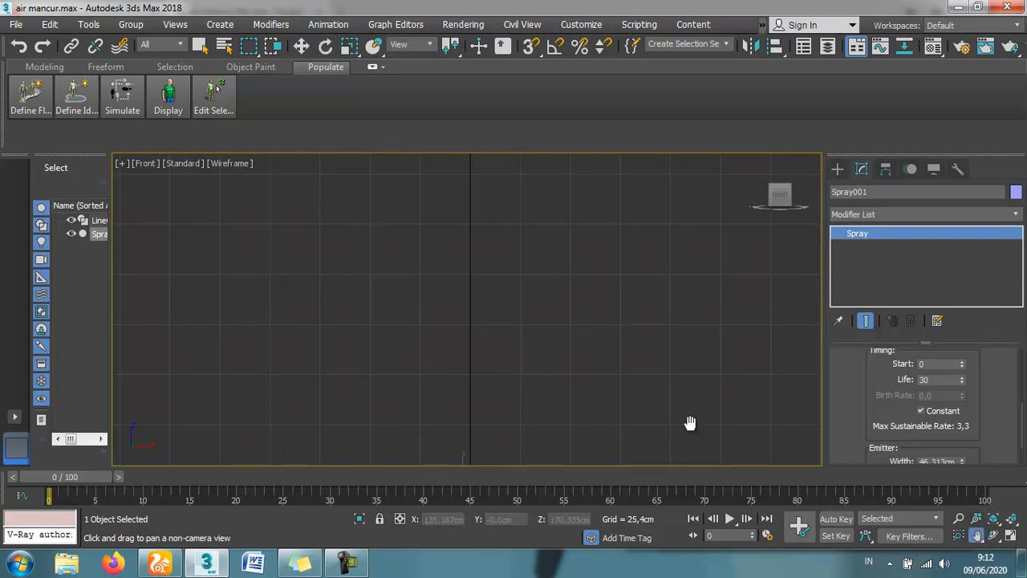
pyautogui.moveTo(640, 405); pyautogui.dragTo(635, 242)
pyautogui.press('z')
pyautogui.scroll(-5, 557, 292)
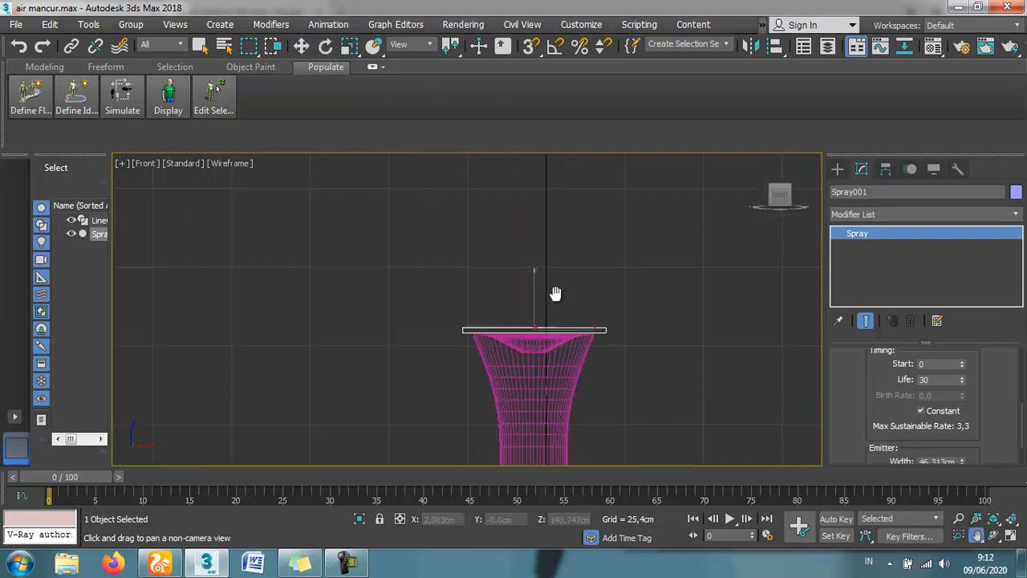
pyautogui.moveTo(544, 355); pyautogui.dragTo(489, 248)
pyautogui.click(303, 48)
pyautogui.moveTo(460, 199); pyautogui.dragTo(461, 202)
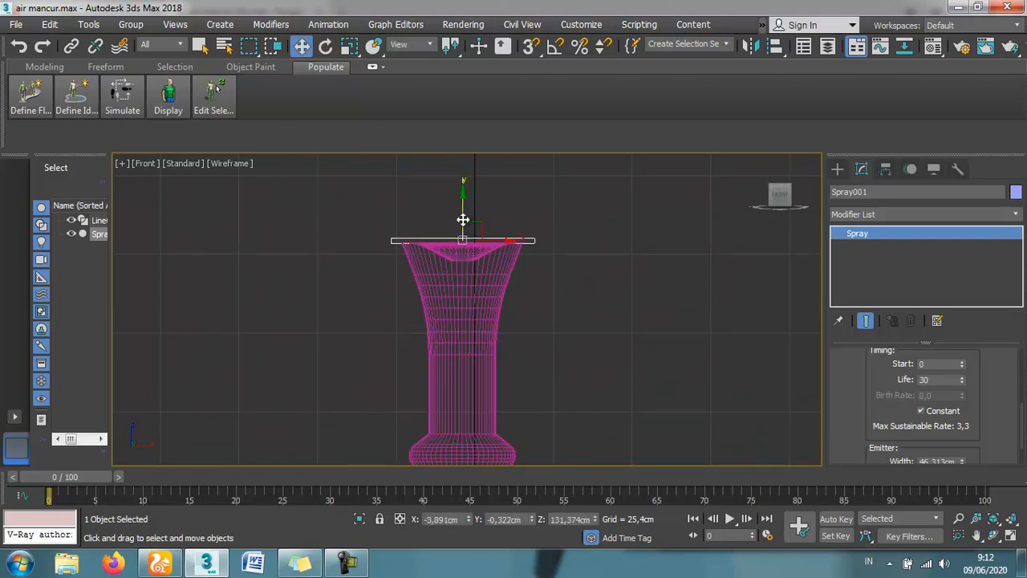
# Step: Scrub the animation to about frame 23 and back to frame 0 to examine the upward spray
pyautogui.scroll(-5, 462, 235)
pyautogui.moveTo(99, 476); pyautogui.dragTo(305, 476)
pyautogui.click(564, 362)
pyautogui.scroll(-2, 510, 317)
pyautogui.scroll(-2, 491, 293)
pyautogui.click(486, 233)
pyautogui.scroll(3, 497, 253)
pyautogui.scroll(2, 495, 253)
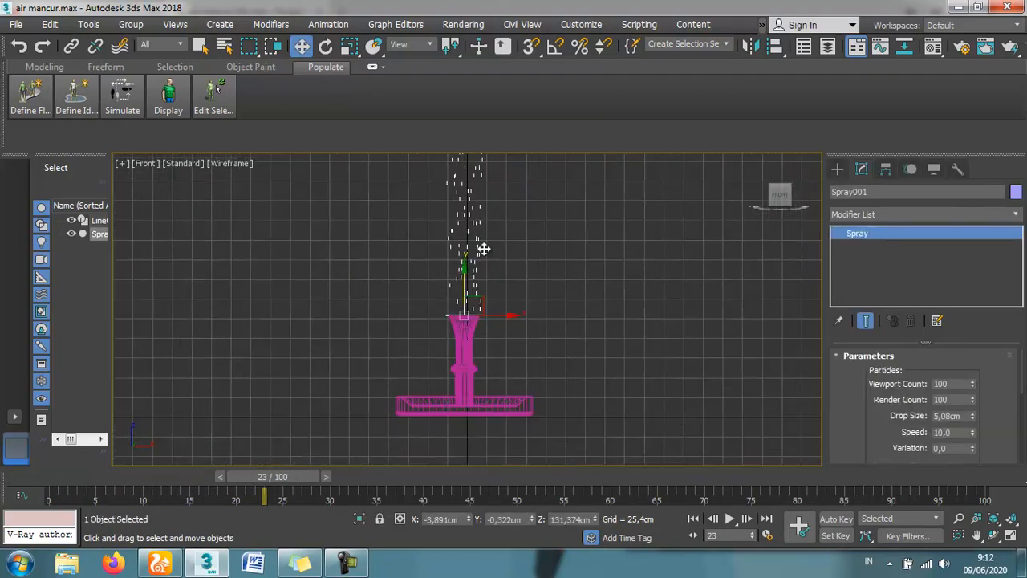
pyautogui.moveTo(300, 477)
pyautogui.mouseDown()
pyautogui.moveTo(890, 455)
pyautogui.moveTo(76, 442)
pyautogui.mouseUp()
pyautogui.press('w')
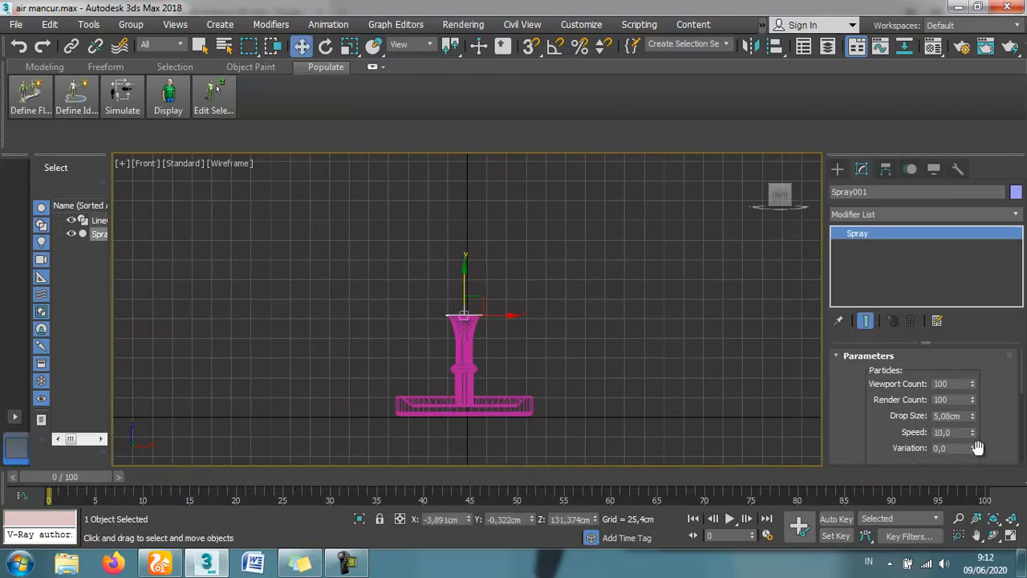
# Step: Try a Variation of 2.48 on the Spray and preview the particle scatter at frame 35
pyautogui.moveTo(972, 449); pyautogui.dragTo(979, 344)
pyautogui.moveTo(979, 78); pyautogui.dragTo(979, 76)
pyautogui.moveTo(101, 480); pyautogui.dragTo(417, 475)
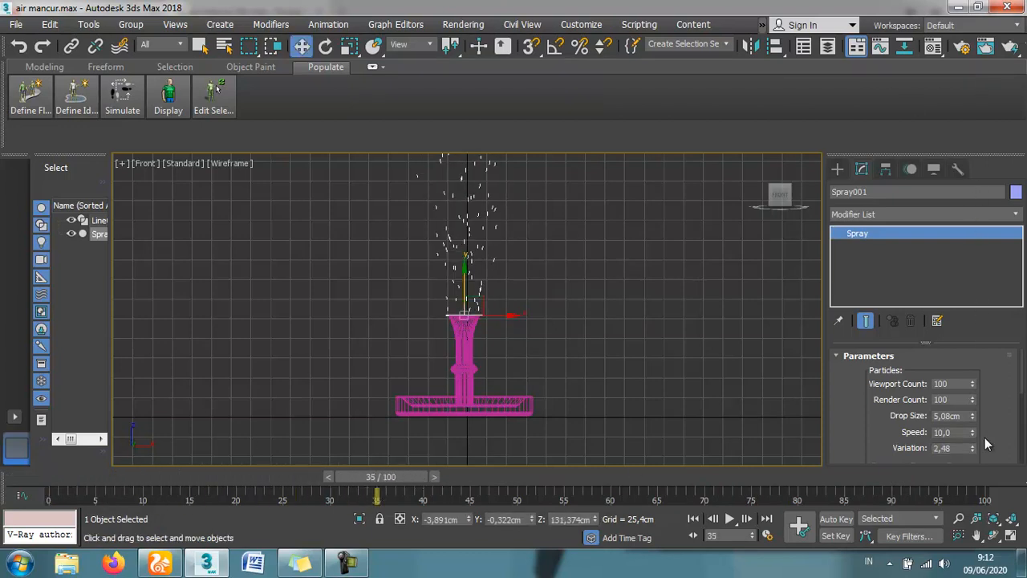
pyautogui.moveTo(970, 447); pyautogui.dragTo(967, 376)
pyautogui.moveTo(970, 429); pyautogui.dragTo(970, 431)
# Step: Set the Spray's Variation to 5, preview the particles at frame 13 and deselect the emitter
pyautogui.moveTo(377, 478)
pyautogui.mouseDown()
pyautogui.moveTo(454, 469)
pyautogui.moveTo(663, 479)
pyautogui.moveTo(72, 464)
pyautogui.moveTo(98, 460)
pyautogui.moveTo(108, 466)
pyautogui.moveTo(58, 470)
pyautogui.mouseUp()
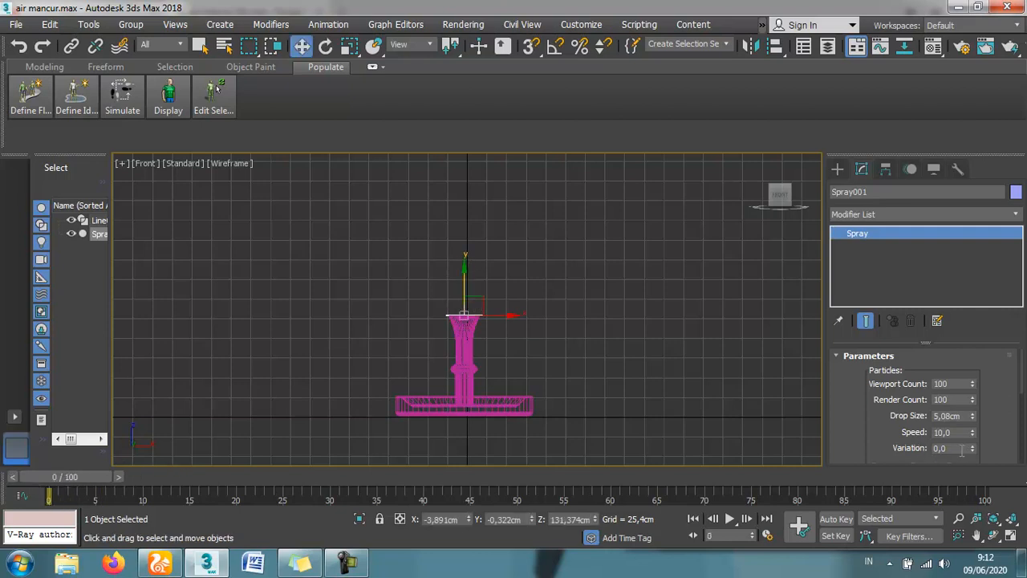
pyautogui.write('5')
pyautogui.press('Return')
pyautogui.moveTo(92, 478)
pyautogui.mouseDown()
pyautogui.moveTo(566, 504)
pyautogui.moveTo(787, 463)
pyautogui.moveTo(809, 436)
pyautogui.moveTo(178, 424)
pyautogui.moveTo(74, 439)
pyautogui.moveTo(627, 435)
pyautogui.moveTo(68, 448)
pyautogui.moveTo(207, 446)
pyautogui.mouseUp()
pyautogui.press('w')
pyautogui.click(620, 328)
pyautogui.scroll(2, 565, 332)
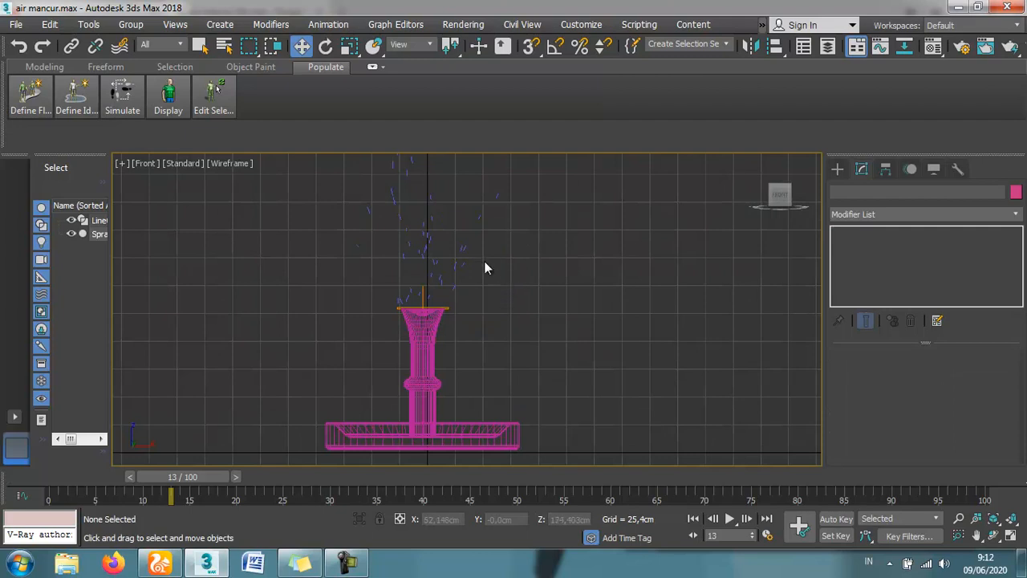
pyautogui.scroll(-2, 552, 340)
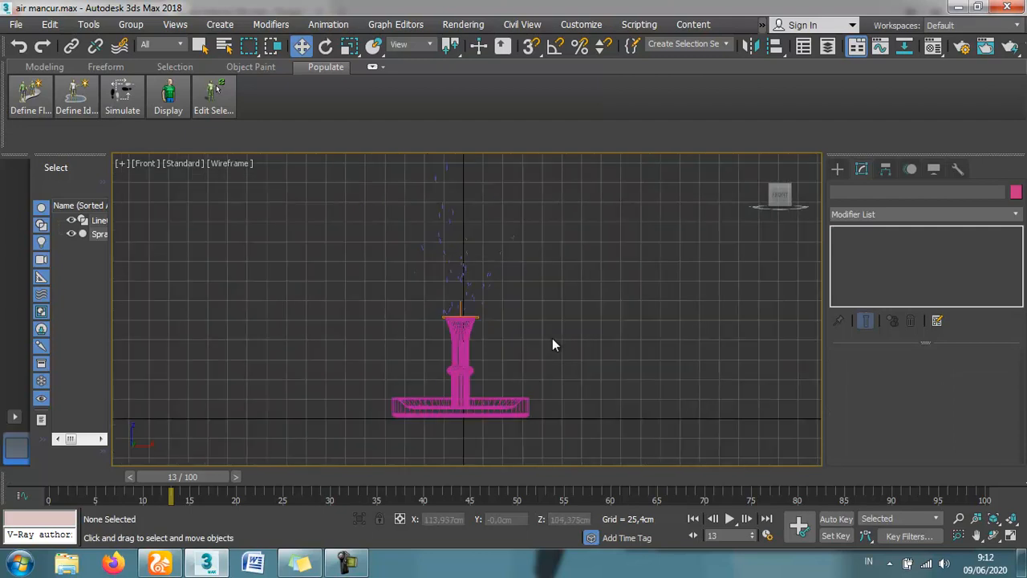
# Step: Create a Gravity space warp on the grid beside the fountain in the Perspective view, deleting the first one drawn in the Front view
pyautogui.click(837, 169)
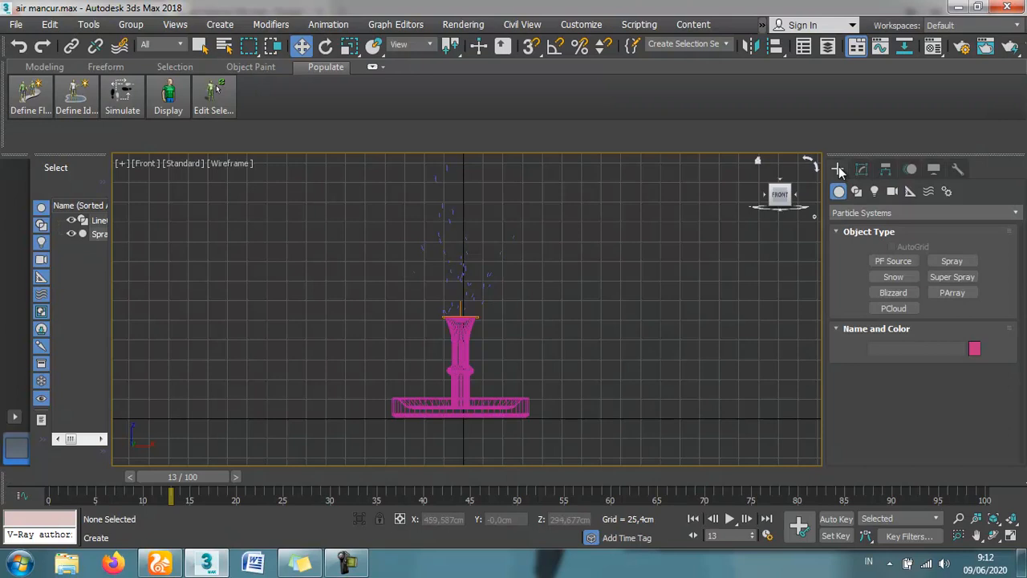
pyautogui.click(928, 193)
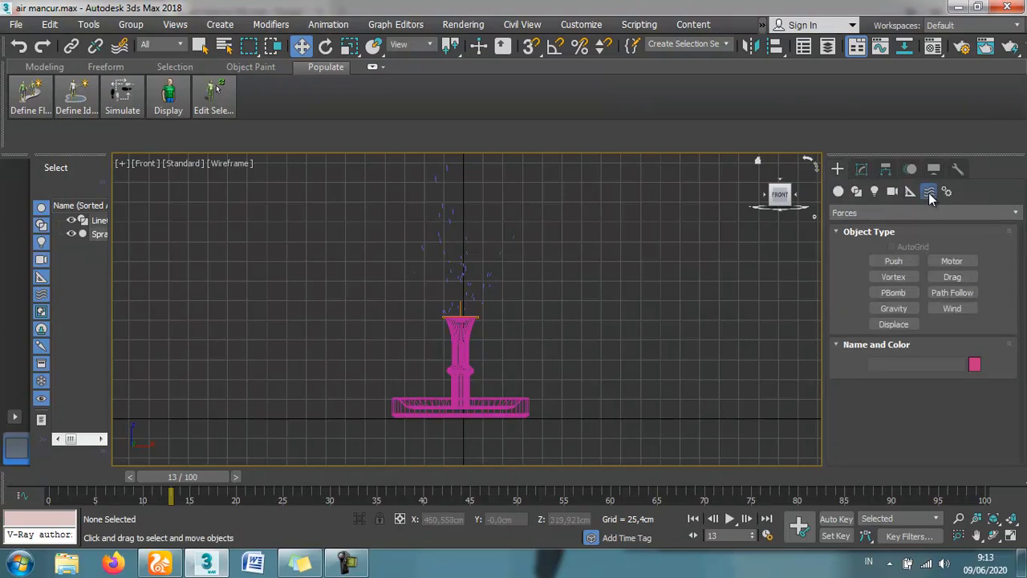
pyautogui.click(860, 211)
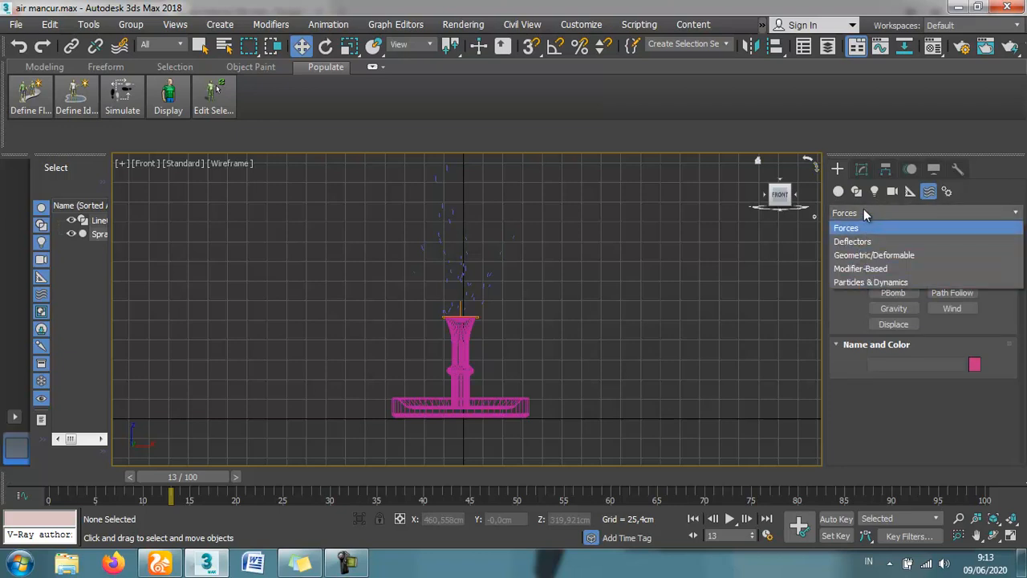
pyautogui.click(864, 212)
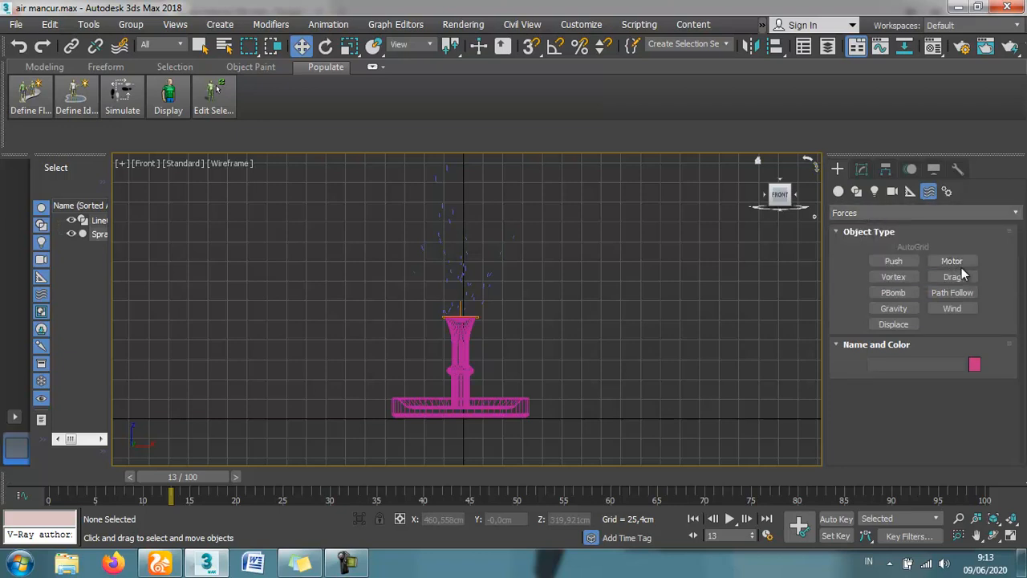
pyautogui.click(894, 308)
pyautogui.moveTo(577, 395); pyautogui.dragTo(619, 414)
pyautogui.press('Delete')
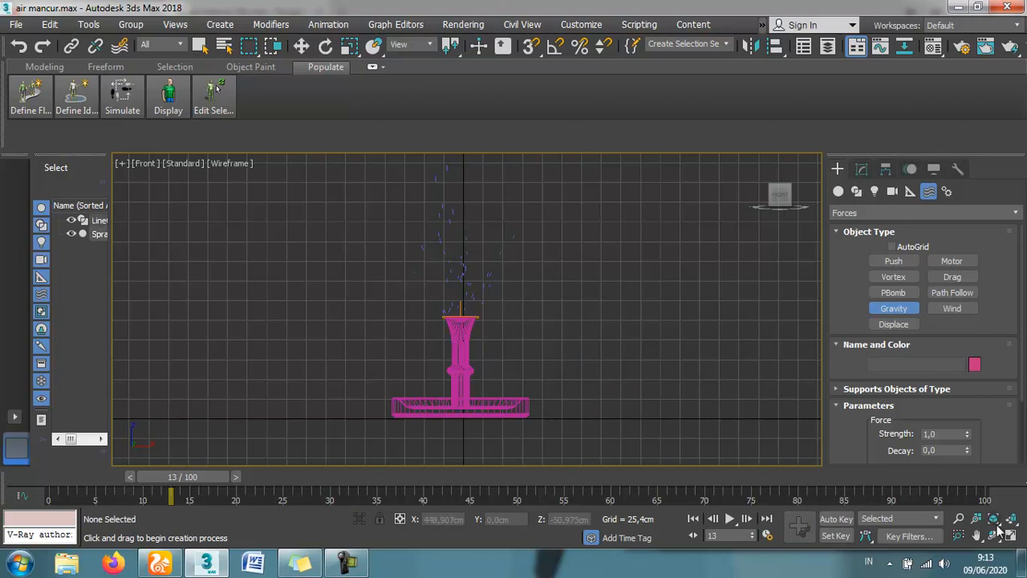
pyautogui.press('p')
pyautogui.moveTo(582, 363)
pyautogui.mouseDown()
pyautogui.moveTo(601, 367)
pyautogui.moveTo(608, 393)
pyautogui.moveTo(580, 373)
pyautogui.moveTo(598, 388)
pyautogui.mouseUp()
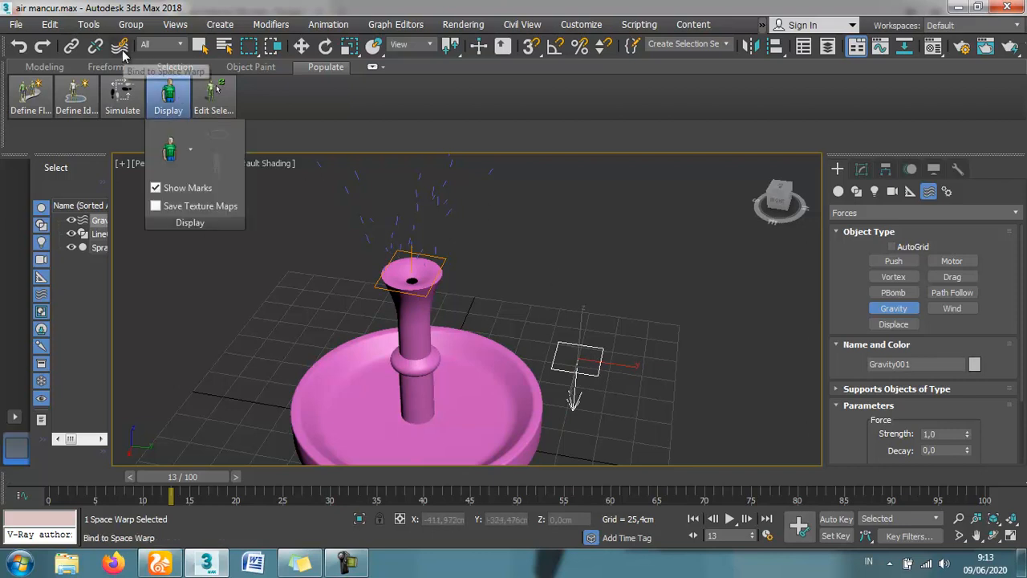
# Step: Bind the Spray emitter to the Gravity space warp, preview frame 33, deselect it and show the Front view
pyautogui.moveTo(213, 95)
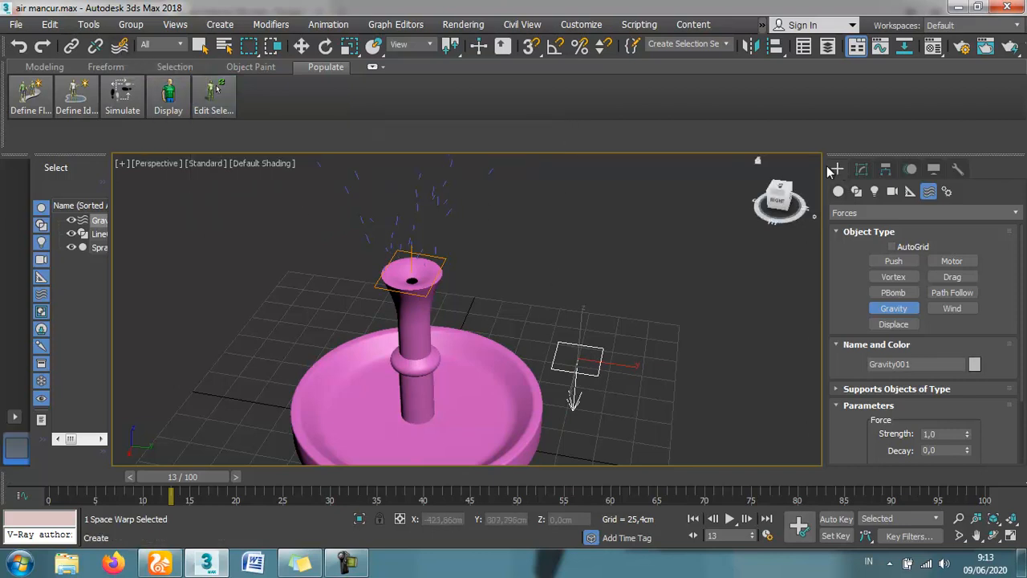
pyautogui.click(302, 45)
pyautogui.click(438, 257)
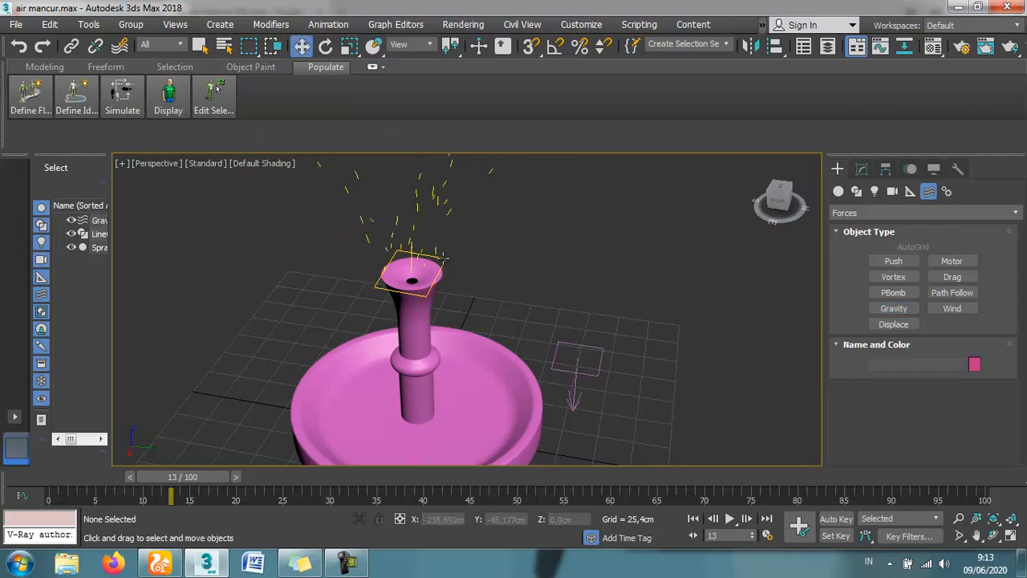
pyautogui.click(120, 48)
pyautogui.moveTo(446, 262); pyautogui.dragTo(586, 355)
pyautogui.moveTo(186, 482); pyautogui.dragTo(362, 482)
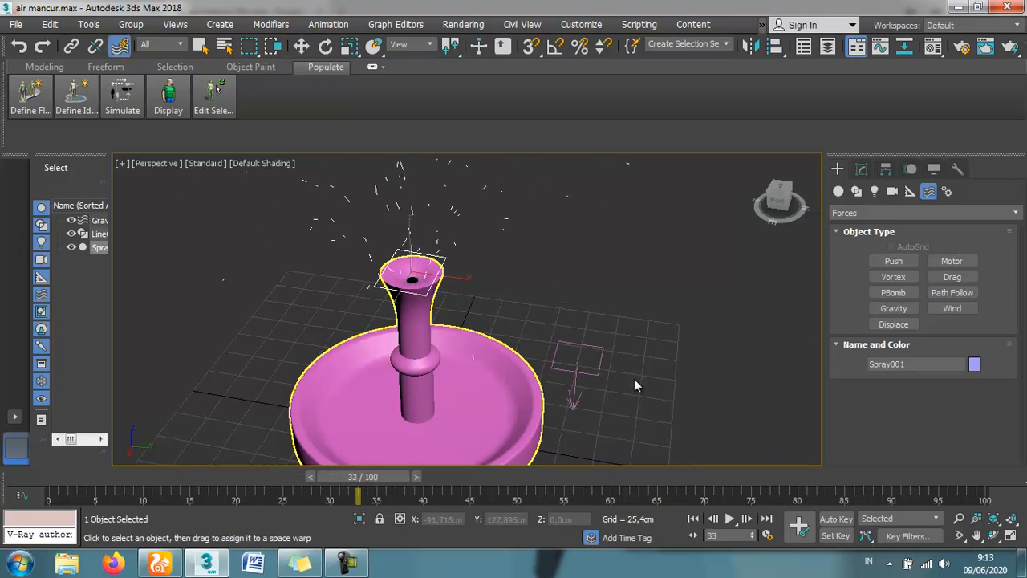
pyautogui.click(648, 396)
pyautogui.press('f')
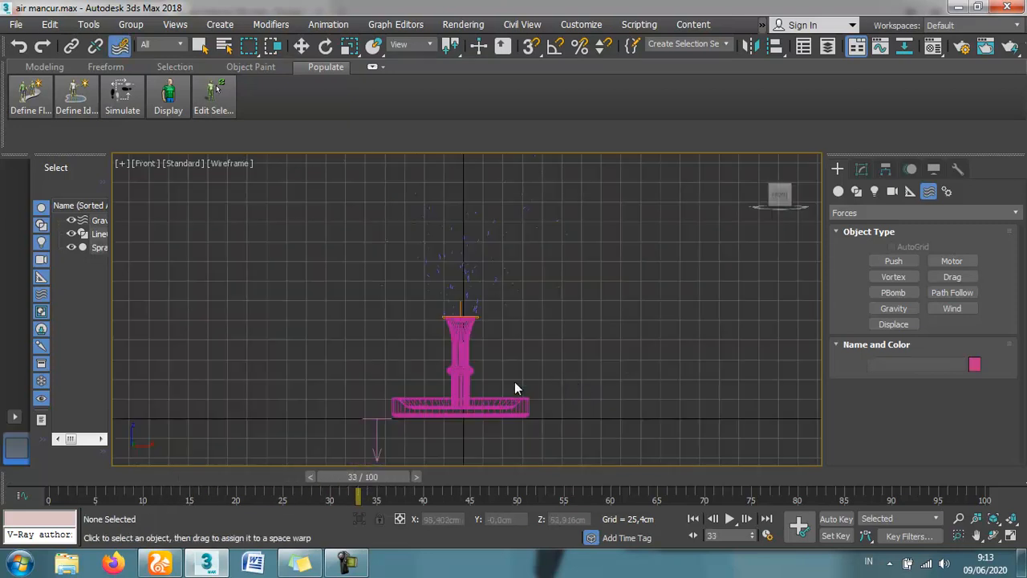
# Step: Set the Gravity space warp's Strength to 2.379 and preview the falling particles at frames 19 and 40
pyautogui.moveTo(306, 473); pyautogui.dragTo(539, 487)
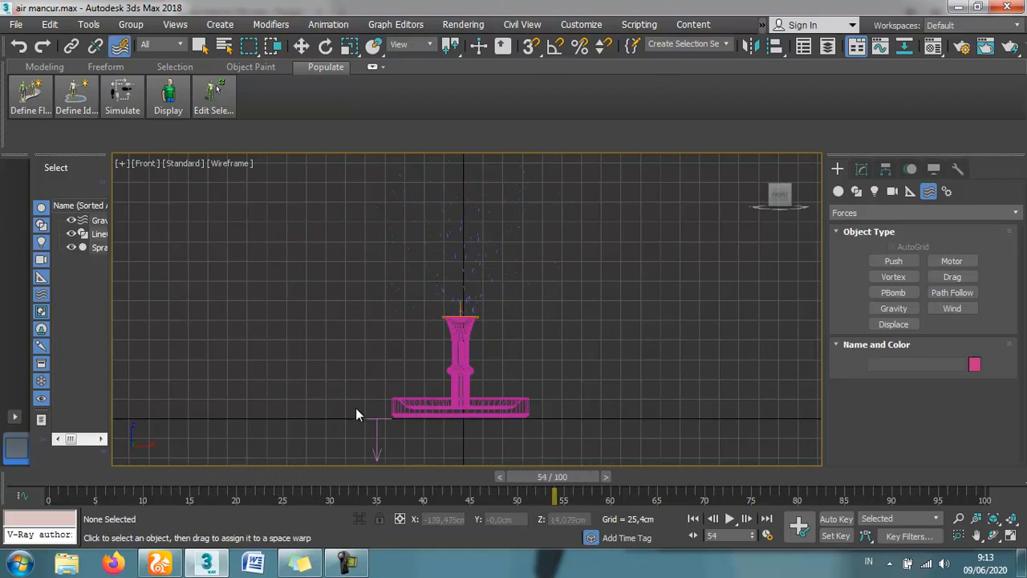
pyautogui.moveTo(377, 441); pyautogui.dragTo(376, 440)
pyautogui.scroll(2, 376, 432)
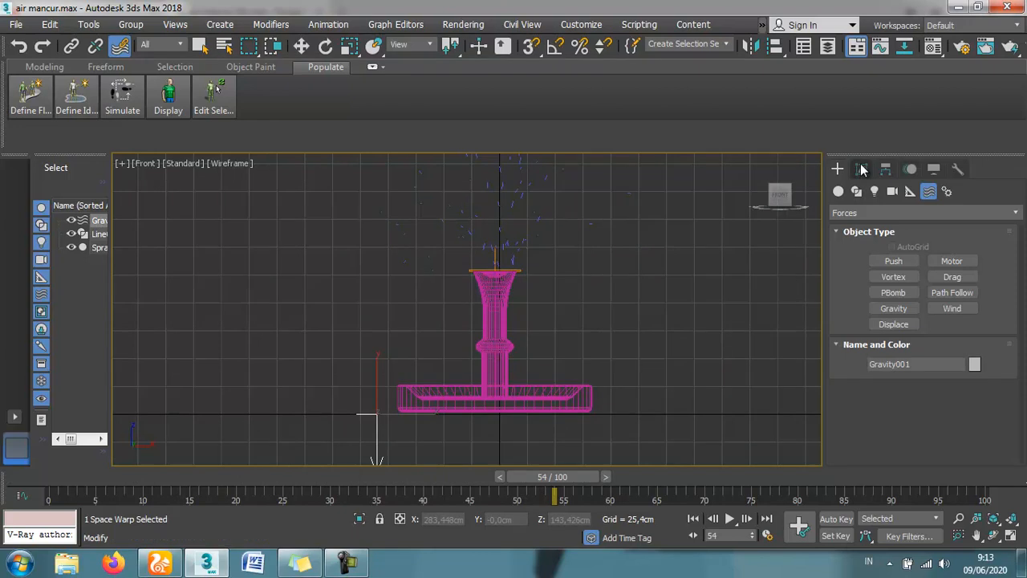
pyautogui.click(862, 168)
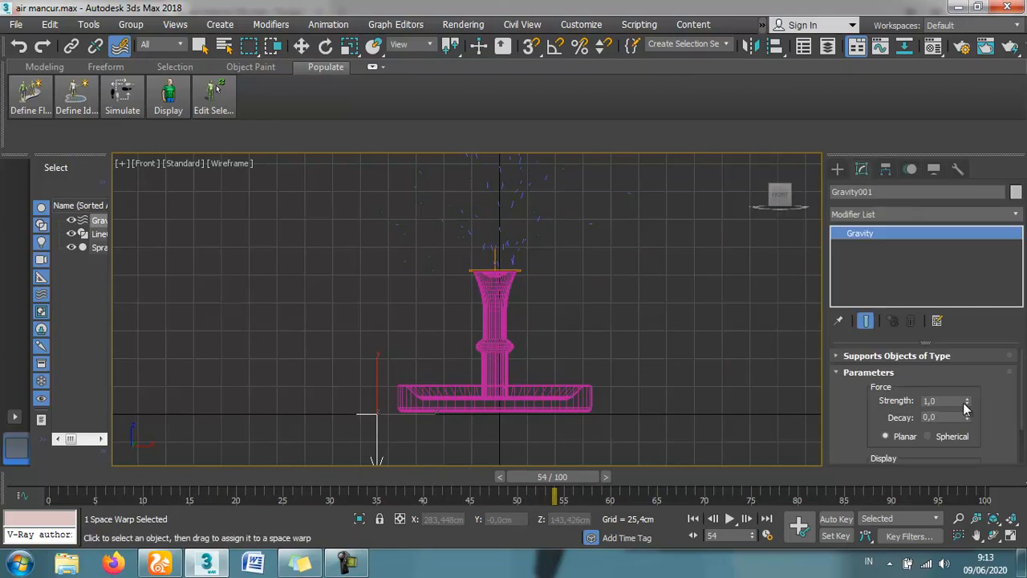
pyautogui.moveTo(967, 406); pyautogui.dragTo(966, 249)
pyautogui.moveTo(982, 180); pyautogui.dragTo(986, 202)
pyautogui.moveTo(552, 477); pyautogui.dragTo(236, 472)
pyautogui.moveTo(967, 403); pyautogui.dragTo(974, 457)
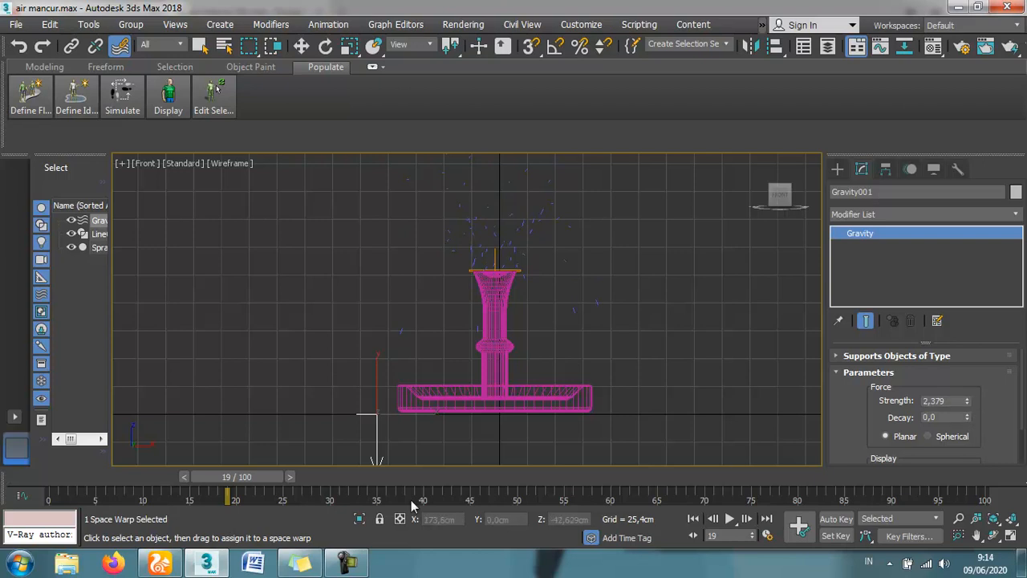
pyautogui.moveTo(269, 471); pyautogui.dragTo(450, 462)
# Step: Delete the Gravity space warp, preview the particles without it at frame 67 and undo the deletion
pyautogui.click(120, 47)
pyautogui.click(357, 405)
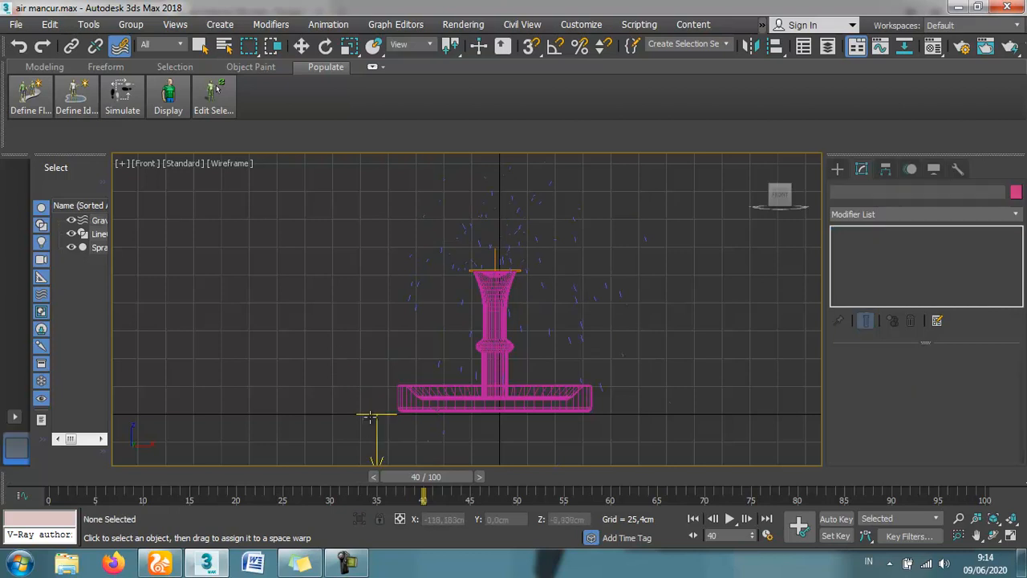
pyautogui.click(374, 422)
pyautogui.press('Delete')
pyautogui.moveTo(422, 477); pyautogui.dragTo(656, 477)
pyautogui.hotkey('ctrl', 'z')
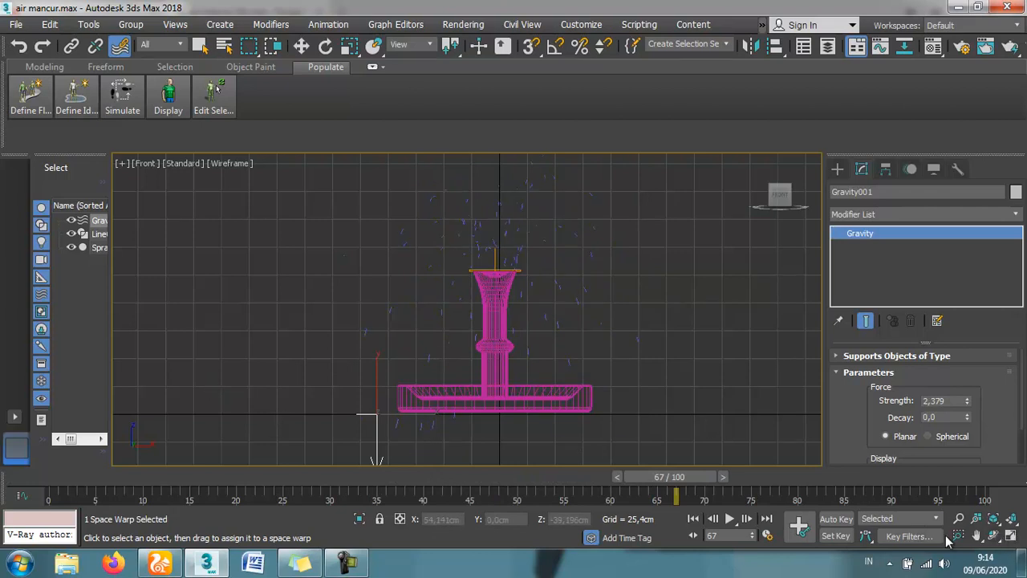
# Step: Switch to the Perspective view, examine the spray around the fountain and deselect the Gravity space warp
pyautogui.click(993, 537)
pyautogui.moveTo(489, 334); pyautogui.dragTo(481, 374)
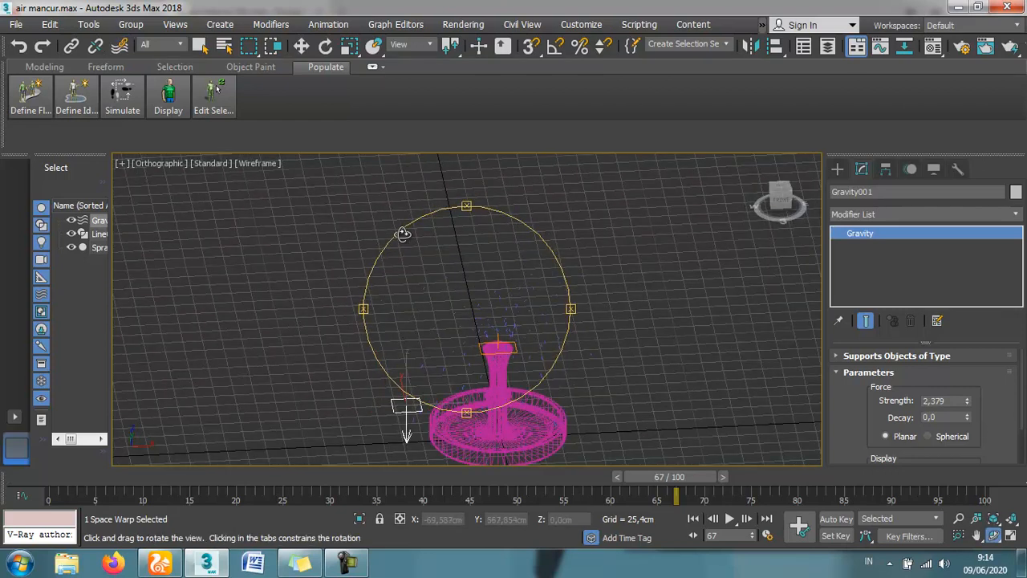
pyautogui.press('p')
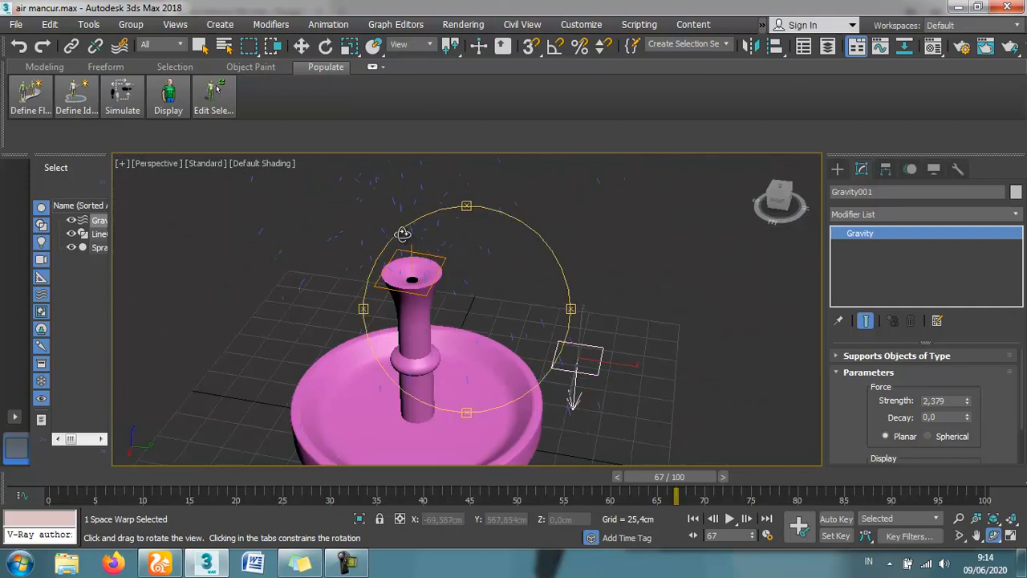
pyautogui.scroll(-4, 552, 289)
pyautogui.scroll(3, 552, 290)
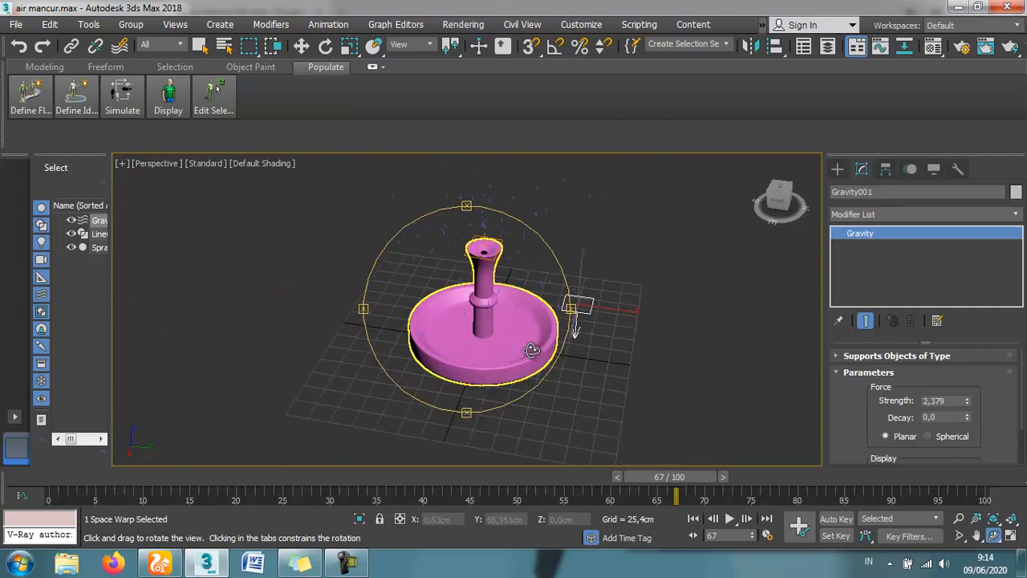
pyautogui.click(303, 46)
pyautogui.click(617, 223)
pyautogui.scroll(5, 514, 344)
pyautogui.scroll(-5, 516, 343)
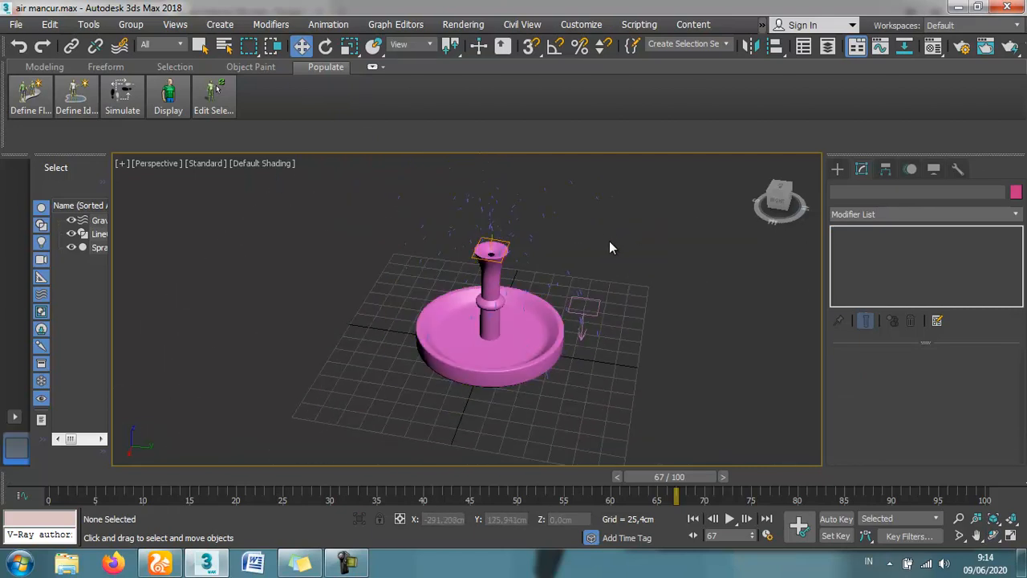
# Step: Create a Deflector space warp about 352 cm wide over the grid under the fountain, preview frame 73 and deselect it
pyautogui.click(837, 168)
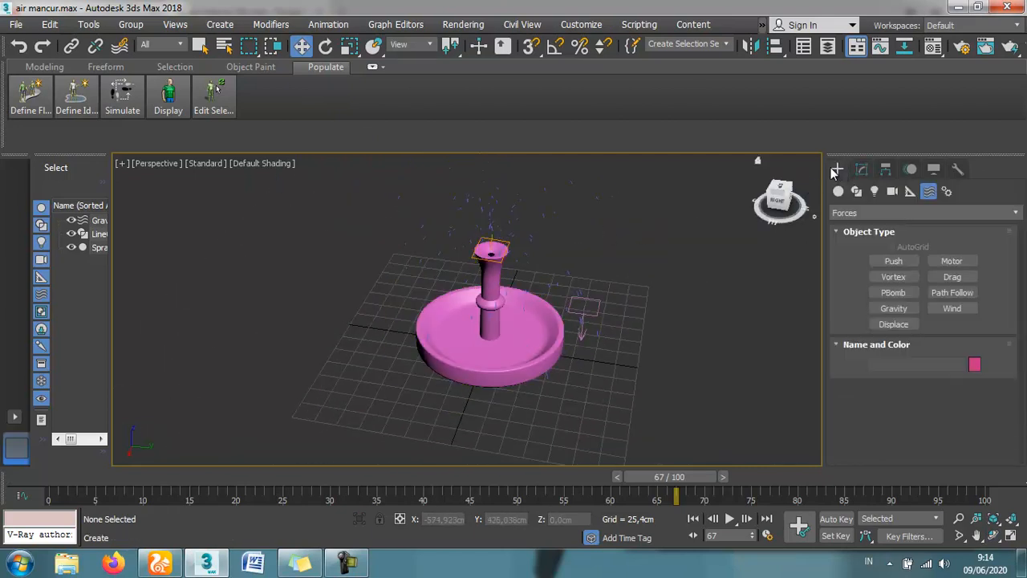
pyautogui.click(896, 213)
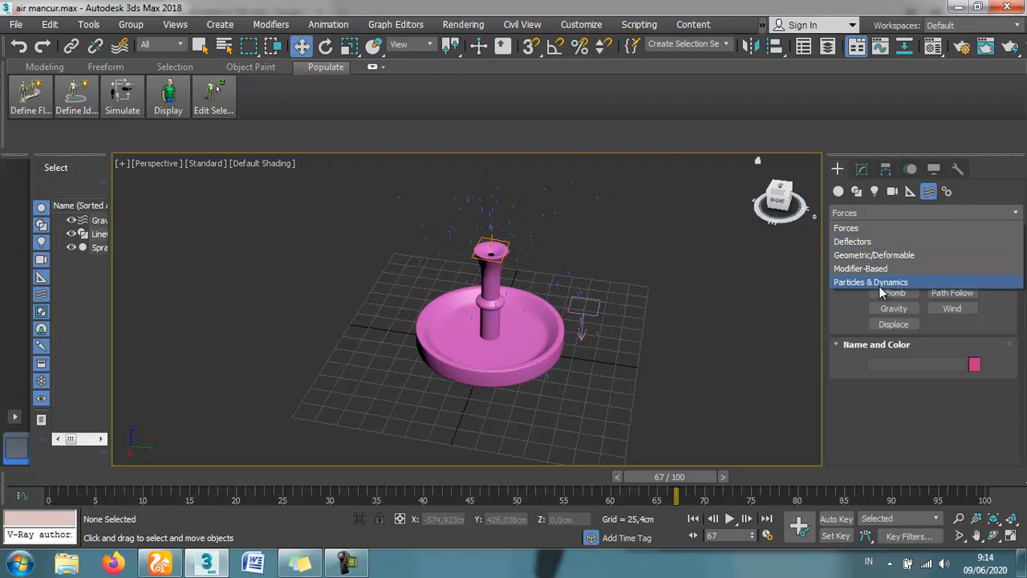
pyautogui.click(882, 281)
pyautogui.click(878, 212)
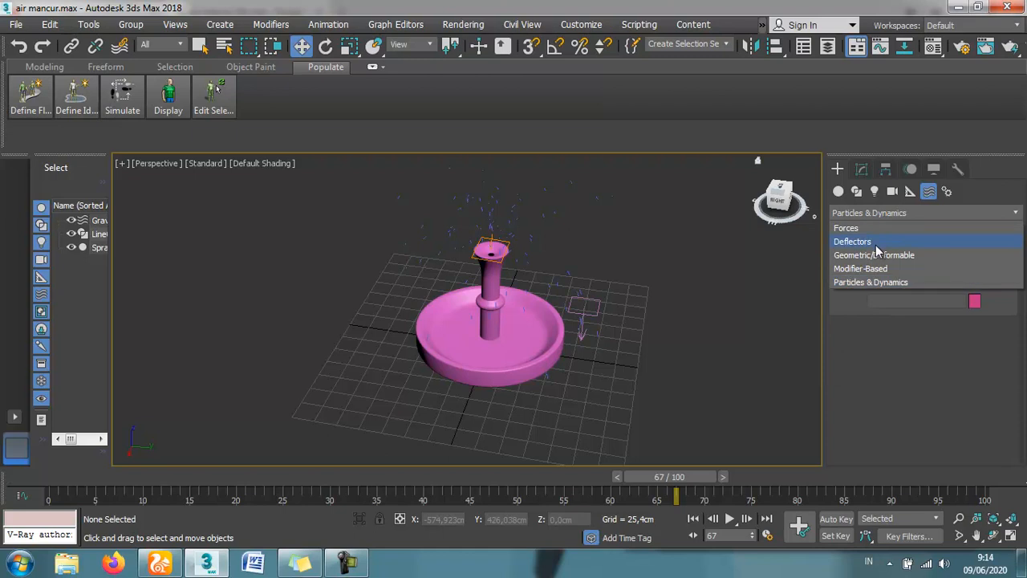
pyautogui.click(876, 240)
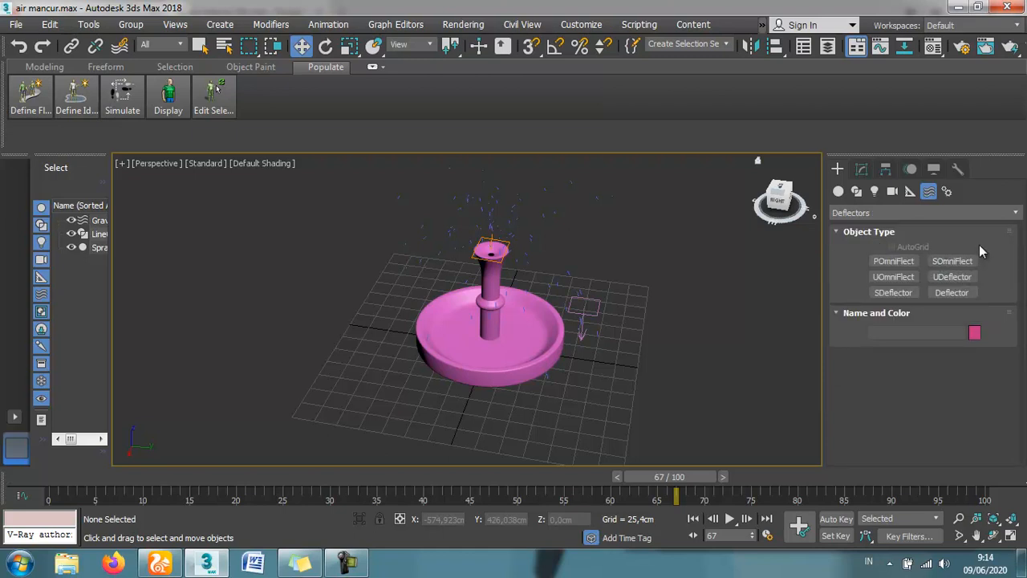
pyautogui.click(942, 293)
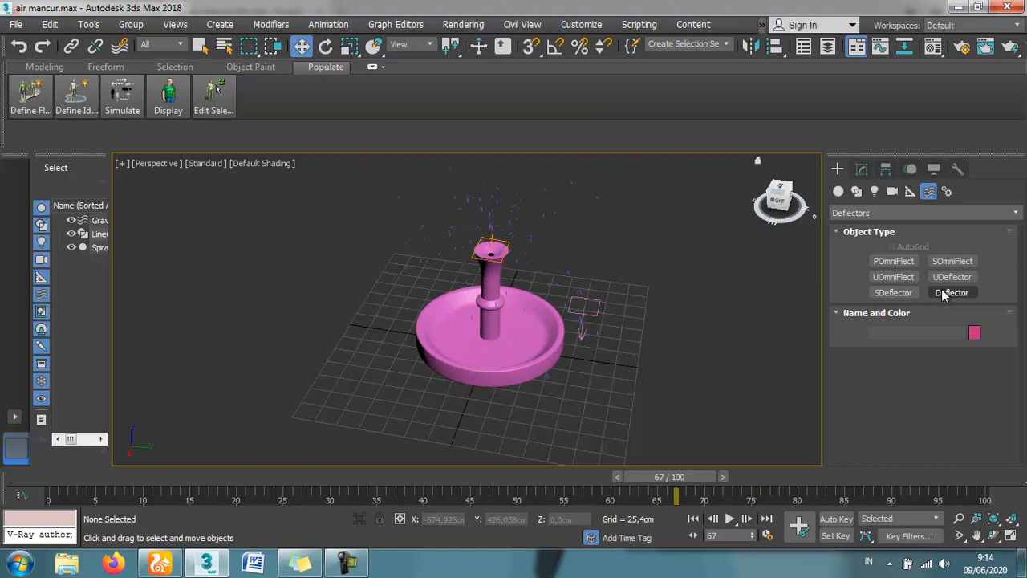
pyautogui.moveTo(394, 252); pyautogui.dragTo(624, 464)
pyautogui.scroll(-3, 619, 378)
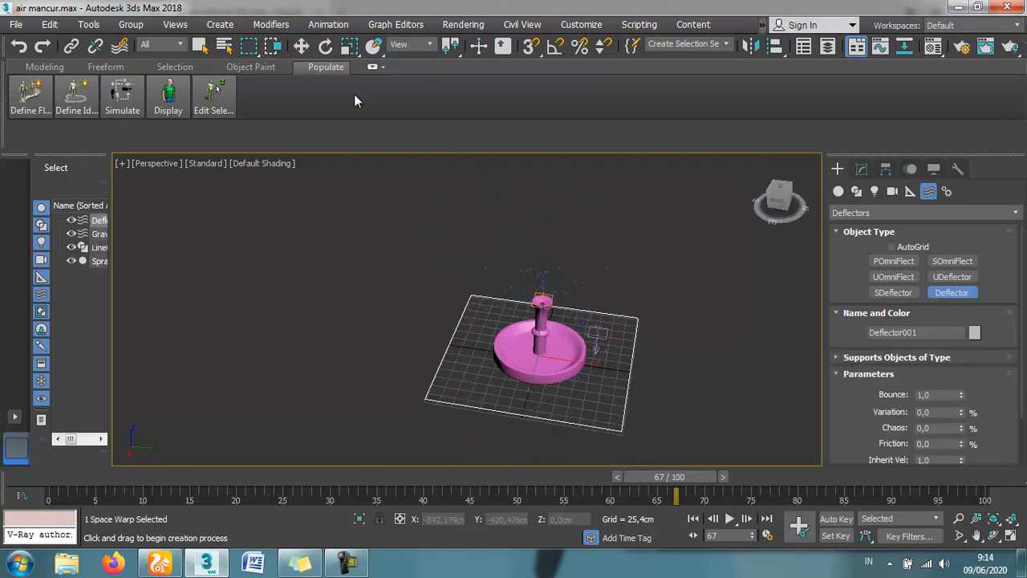
pyautogui.click(302, 46)
pyautogui.scroll(2, 433, 455)
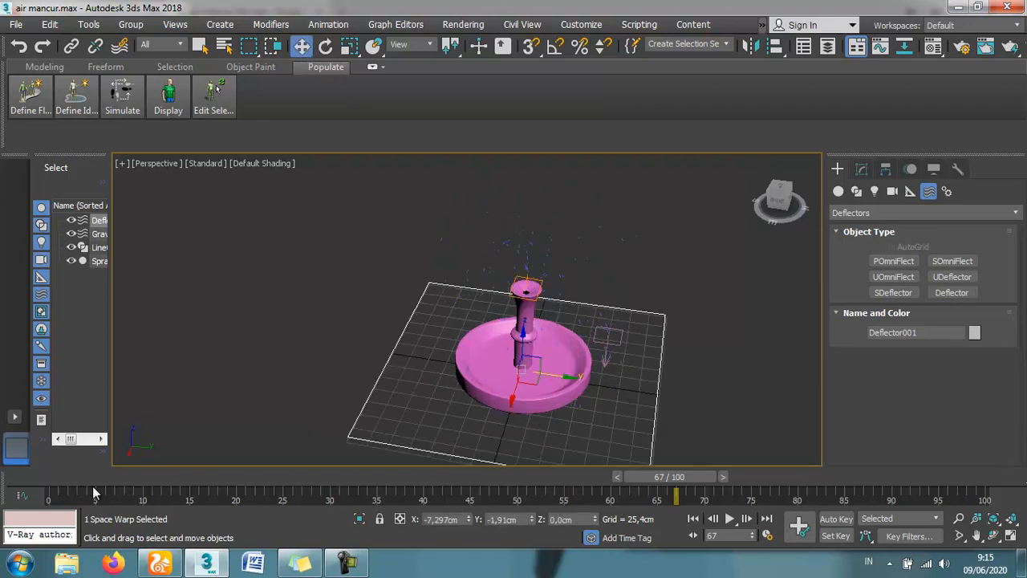
pyautogui.moveTo(683, 476); pyautogui.dragTo(741, 475)
pyautogui.click(674, 338)
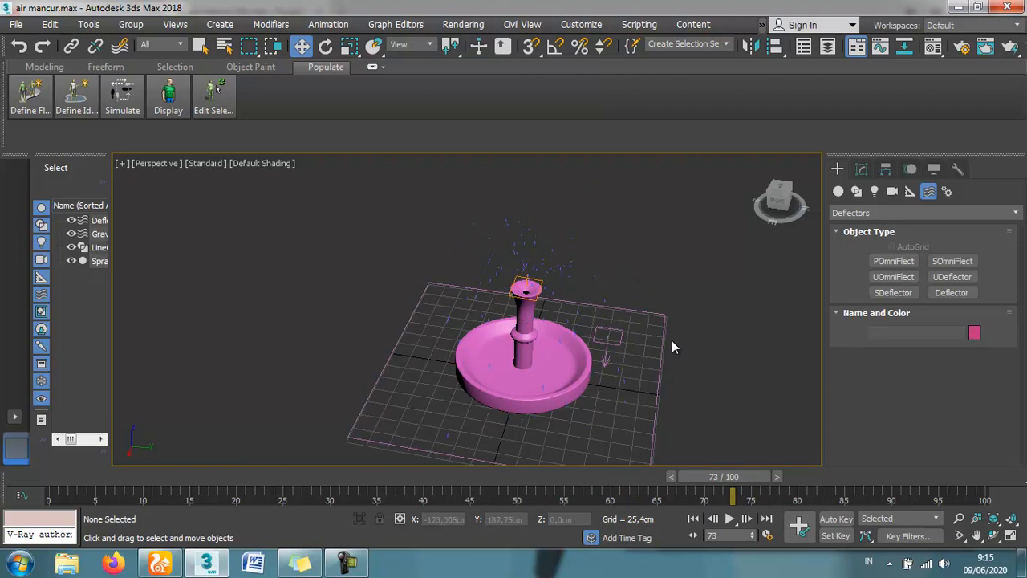
# Step: Bind the Spray emitter to the Deflector space warp and preview the particles at frame 77
pyautogui.click(659, 341)
pyautogui.click(567, 216)
pyautogui.click(525, 265)
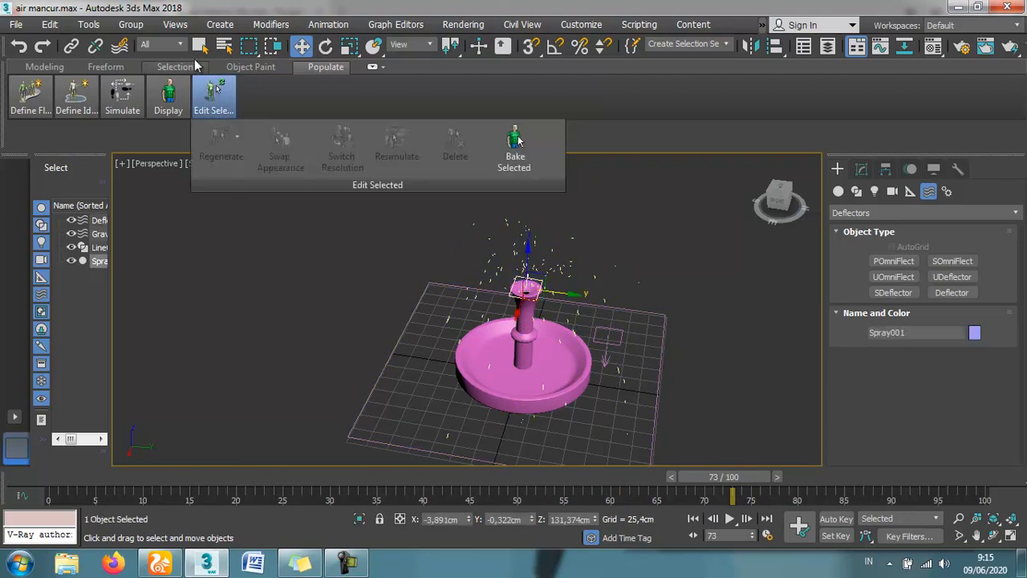
pyautogui.click(120, 46)
pyautogui.moveTo(526, 285)
pyautogui.mouseDown()
pyautogui.moveTo(572, 304)
pyautogui.moveTo(663, 391)
pyautogui.mouseUp()
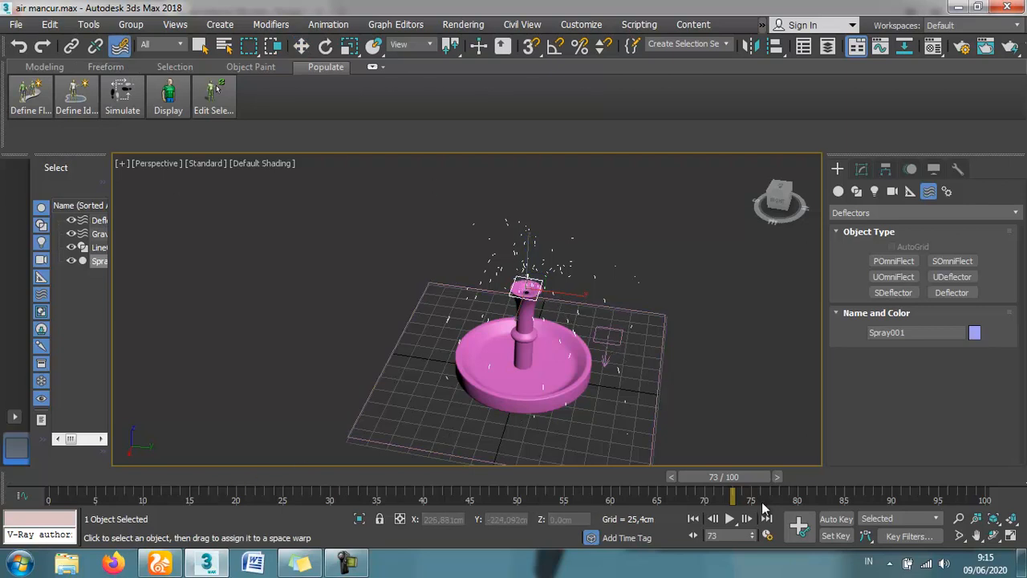
pyautogui.moveTo(730, 480); pyautogui.dragTo(760, 479)
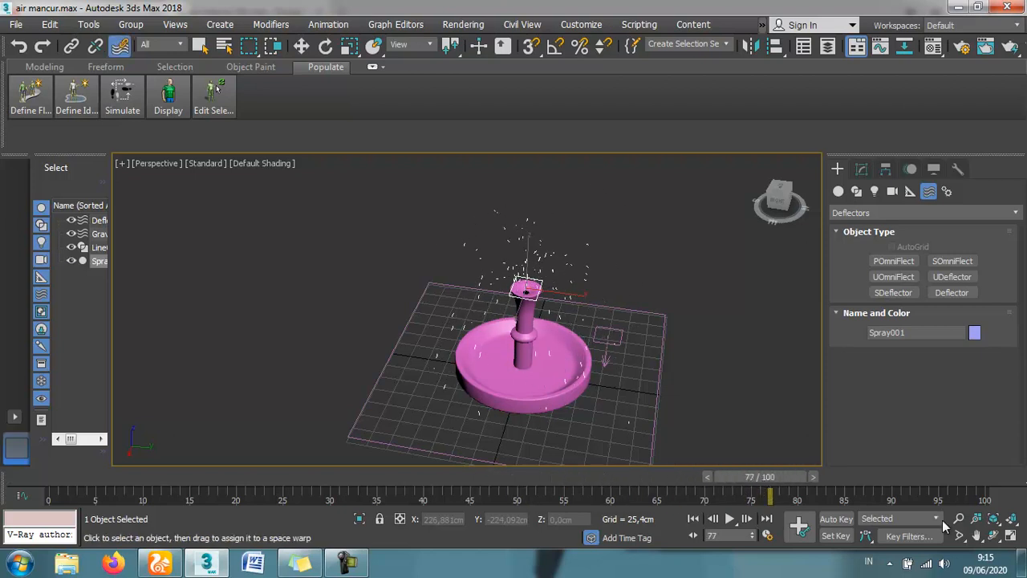
# Step: Examine the particles hitting the Deflector from a low side view at frame 85, leaving the emitter deselected
pyautogui.click(995, 538)
pyautogui.moveTo(497, 353); pyautogui.dragTo(491, 297)
pyautogui.moveTo(732, 479)
pyautogui.mouseDown()
pyautogui.moveTo(650, 474)
pyautogui.moveTo(860, 493)
pyautogui.moveTo(955, 488)
pyautogui.moveTo(642, 482)
pyautogui.moveTo(809, 475)
pyautogui.moveTo(794, 479)
pyautogui.mouseUp()
pyautogui.press('w')
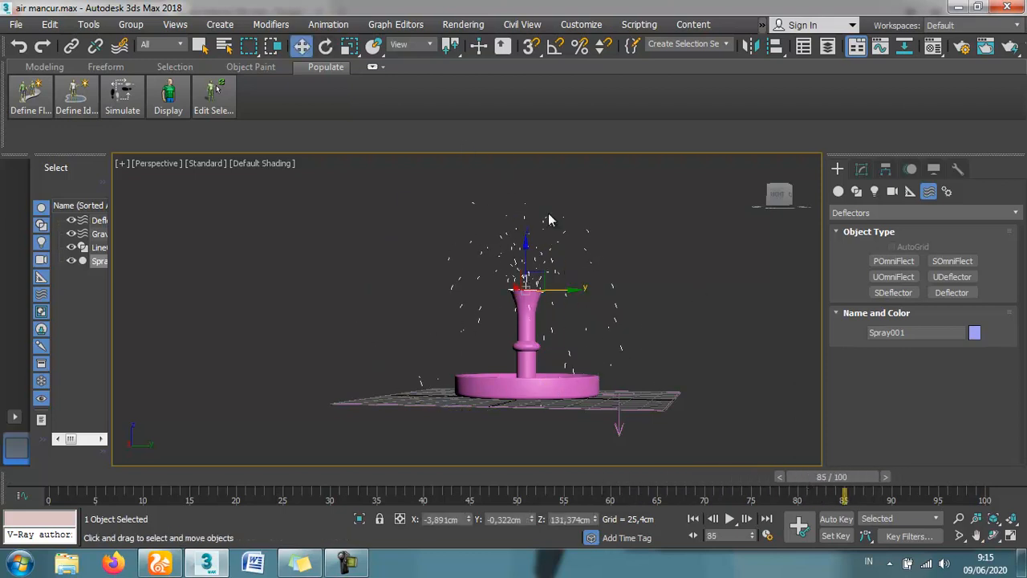
pyautogui.click(666, 236)
pyautogui.scroll(3, 562, 264)
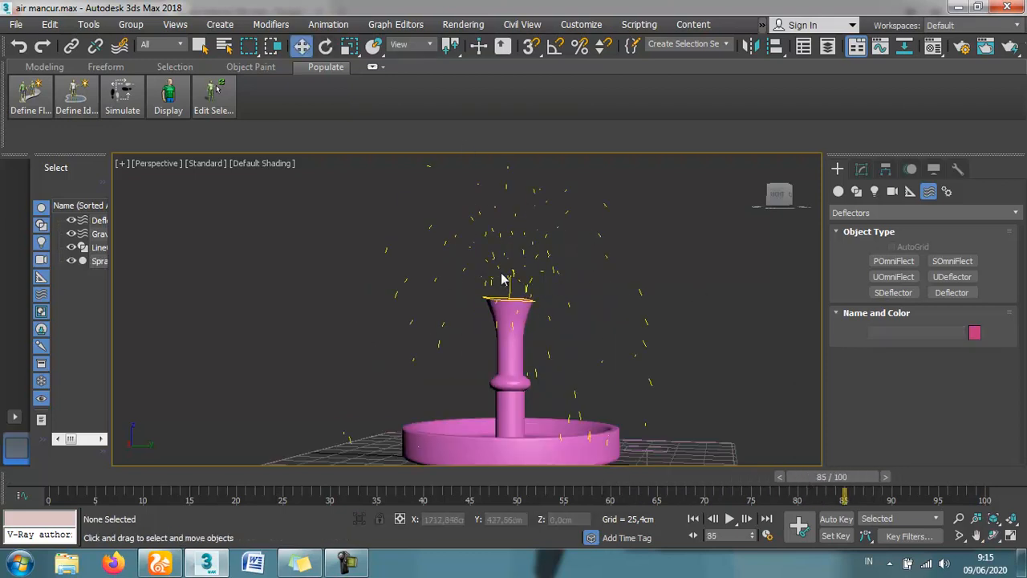
pyautogui.click(502, 276)
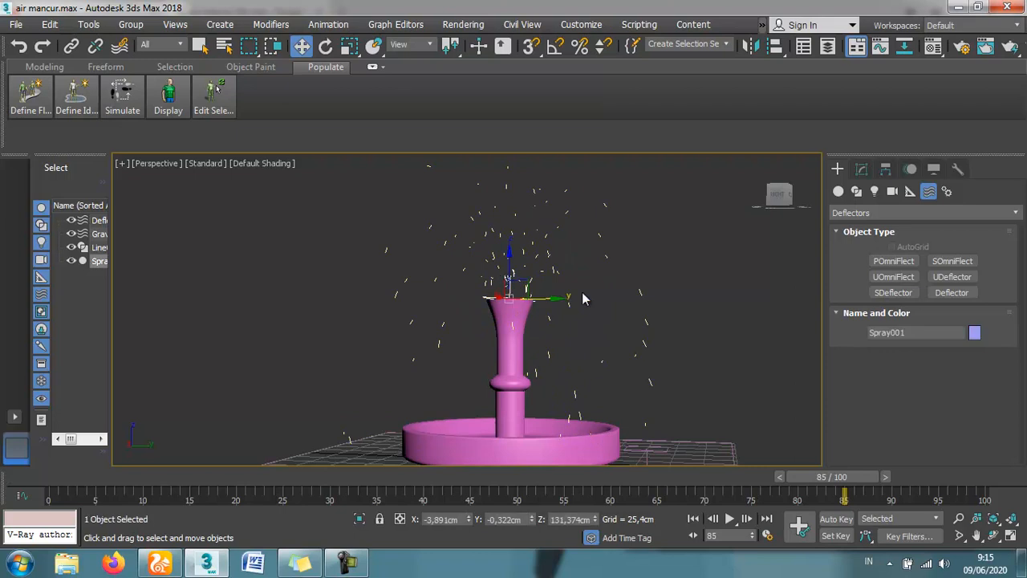
pyautogui.click(861, 169)
pyautogui.click(669, 298)
pyautogui.scroll(-3, 673, 321)
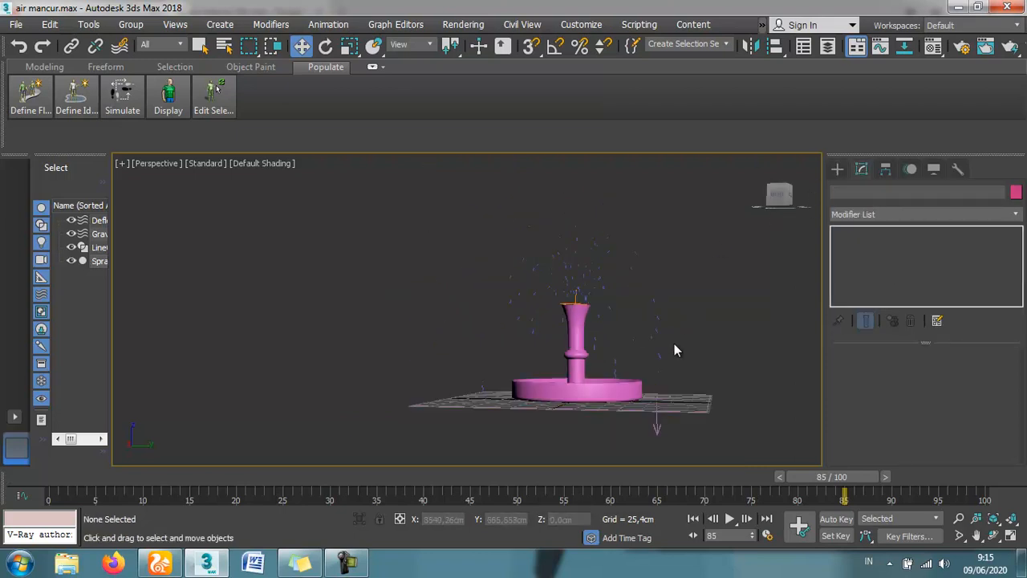
# Step: Try a Bounce of 9.16 on the Deflector and preview the particles at frame 63
pyautogui.click(686, 412)
pyautogui.moveTo(990, 399); pyautogui.dragTo(957, 293)
pyautogui.moveTo(816, 482)
pyautogui.mouseDown()
pyautogui.moveTo(562, 483)
pyautogui.moveTo(634, 486)
pyautogui.mouseUp()
pyautogui.press('w')
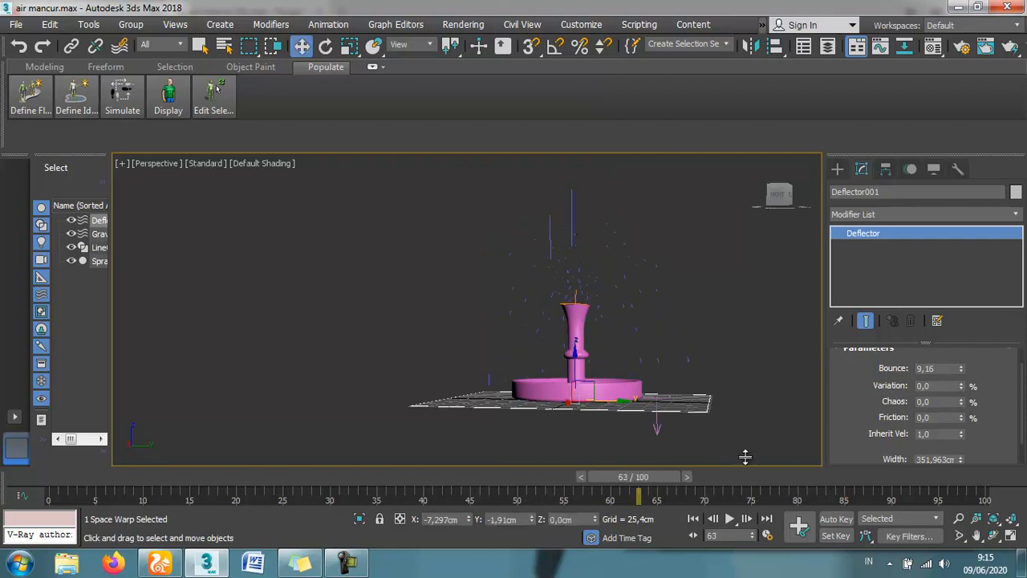
# Step: Set the Deflector's Bounce back to 1, preview frame 85 and deselect it
pyautogui.moveTo(941, 371); pyautogui.dragTo(898, 361)
pyautogui.write('1')
pyautogui.moveTo(638, 498); pyautogui.dragTo(839, 408)
pyautogui.press('w')
pyautogui.click(739, 343)
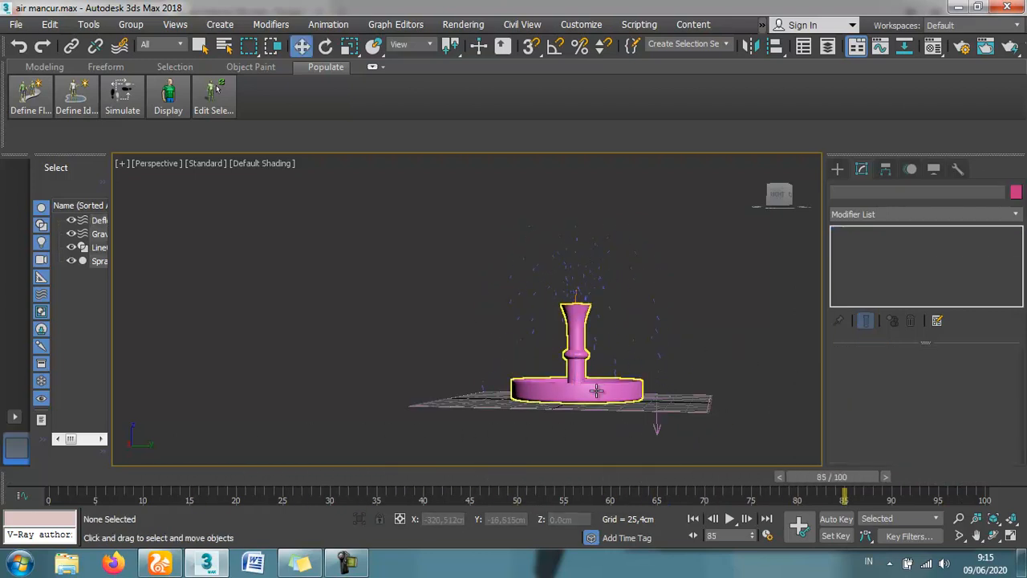
pyautogui.scroll(3, 603, 397)
pyautogui.scroll(-2, 603, 398)
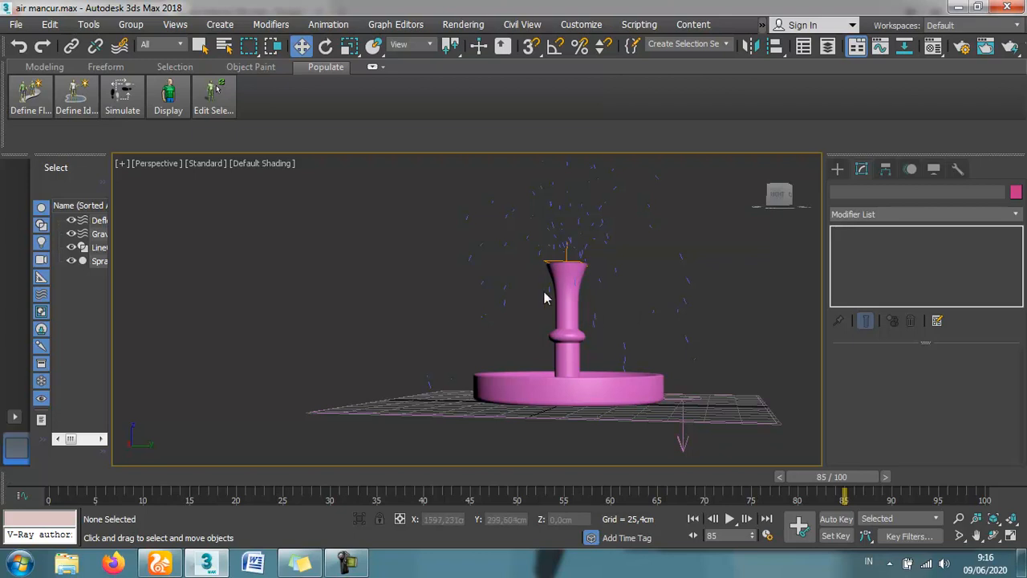
pyautogui.click(535, 390)
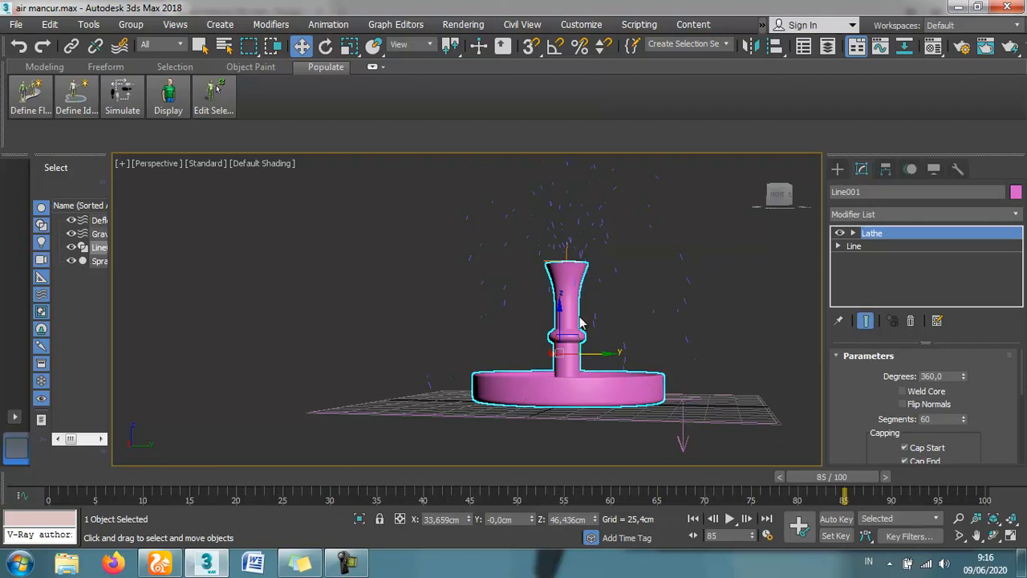
pyautogui.click(738, 291)
pyautogui.click(569, 395)
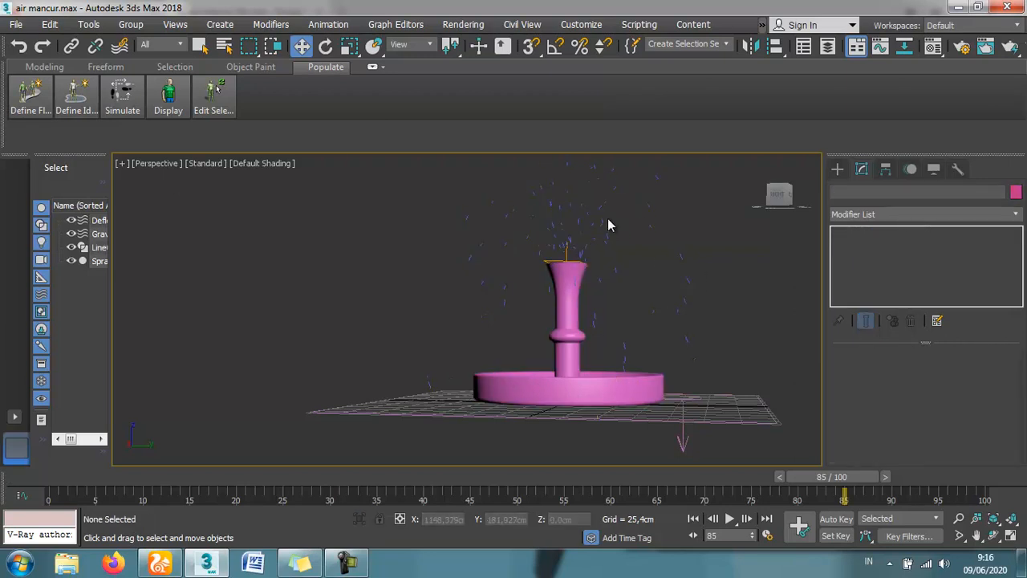
# Step: Try the Ticks and Dots display types in the Spray emitter's base parameters and return to Drops
pyautogui.click(600, 218)
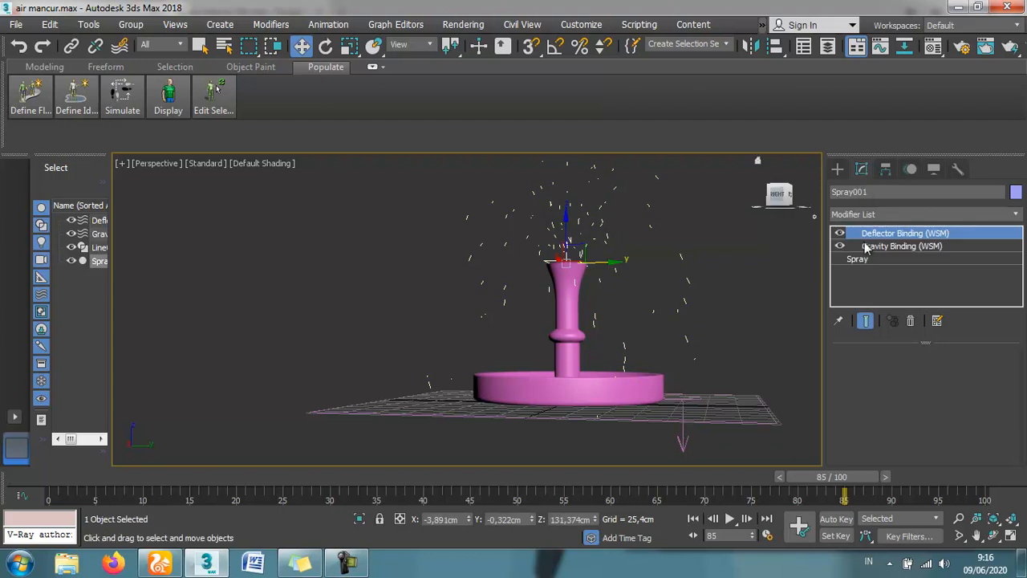
pyautogui.click(857, 260)
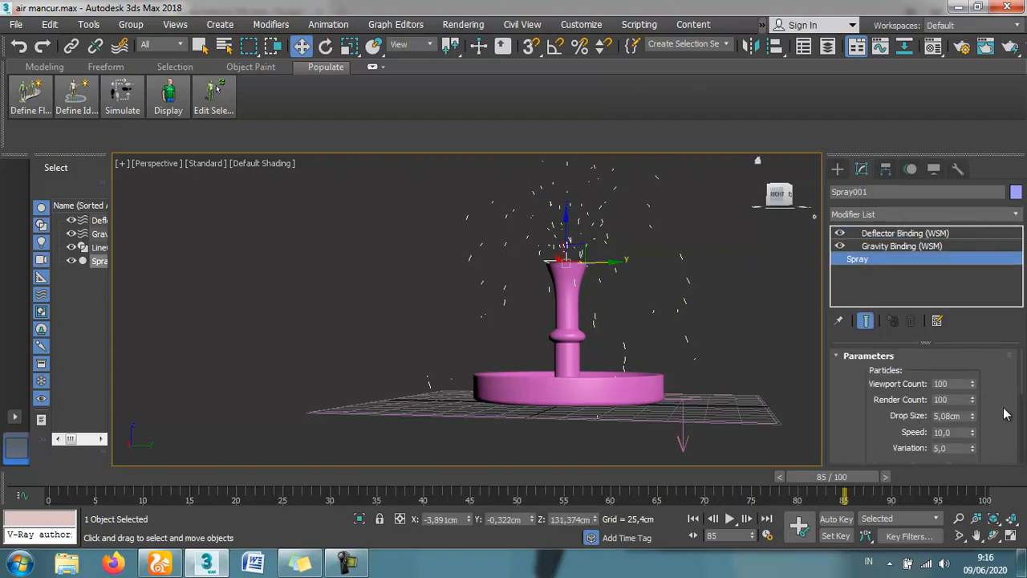
pyautogui.scroll(-2, 1004, 414)
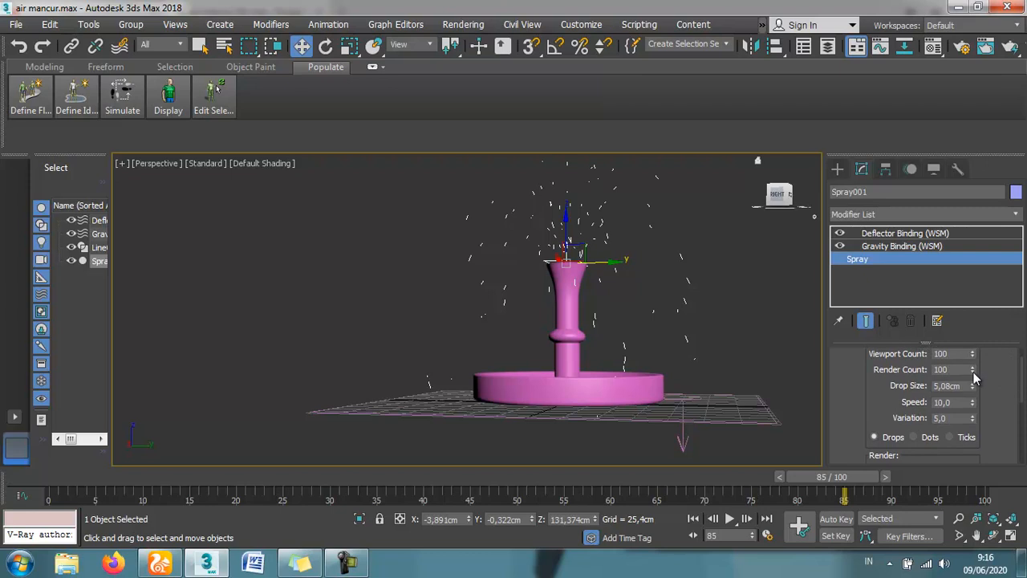
pyautogui.moveTo(973, 404)
pyautogui.mouseDown()
pyautogui.moveTo(974, 307)
pyautogui.moveTo(980, 382)
pyautogui.moveTo(1002, 344)
pyautogui.mouseUp()
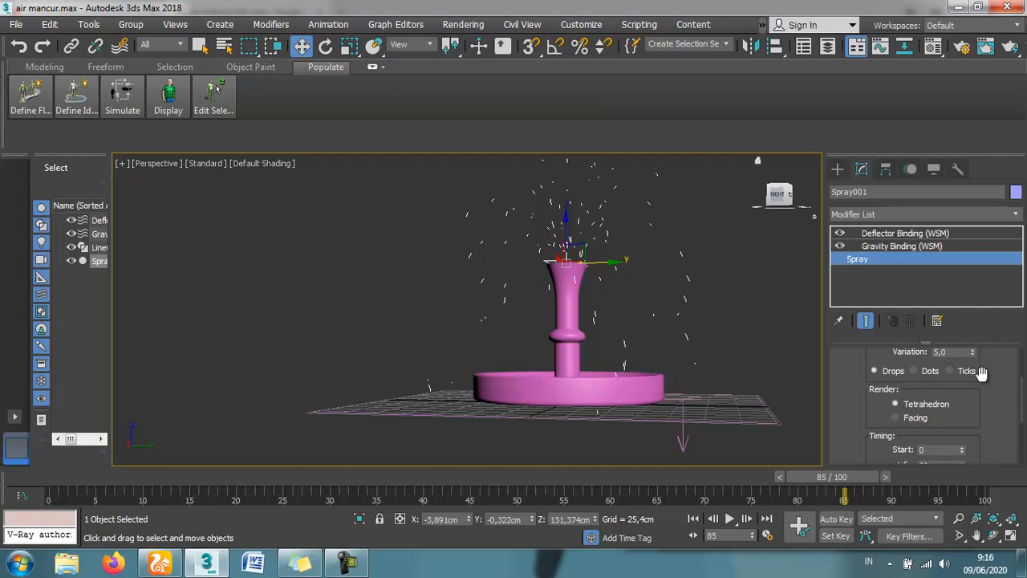
pyautogui.click(951, 370)
pyautogui.click(916, 372)
pyautogui.click(873, 371)
# Step: Try a different Life value in the Spray's timing settings and undo the change
pyautogui.moveTo(991, 421); pyautogui.dragTo(991, 372)
pyautogui.moveTo(961, 416); pyautogui.dragTo(962, 357)
pyautogui.hotkey('ctrl', 'z')
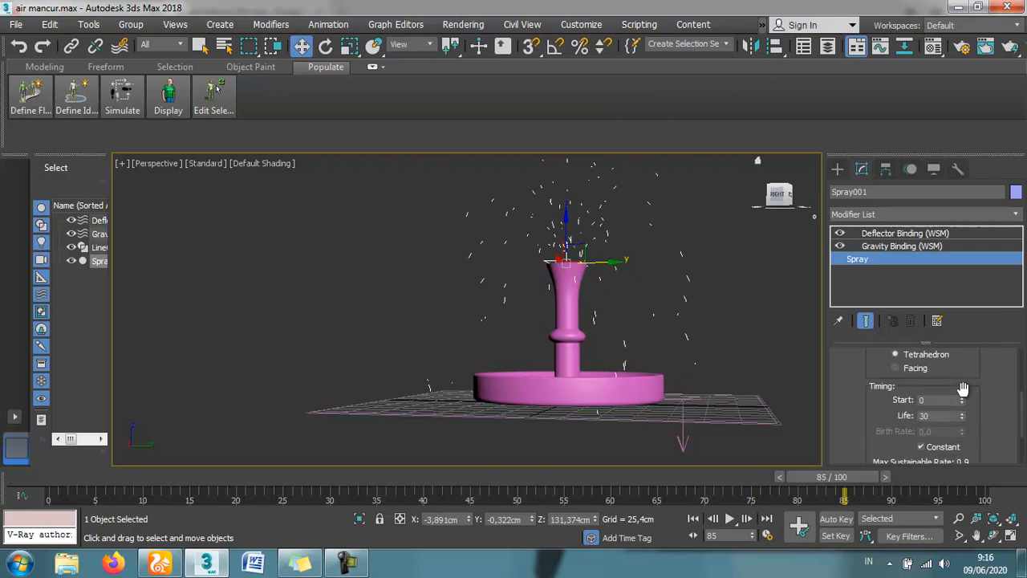
# Step: Review the remaining timing and emitter size settings of the Spray and deselect it
pyautogui.moveTo(961, 401); pyautogui.dragTo(962, 315)
pyautogui.hotkey('ctrl', 'z')
pyautogui.scroll(-3, 985, 396)
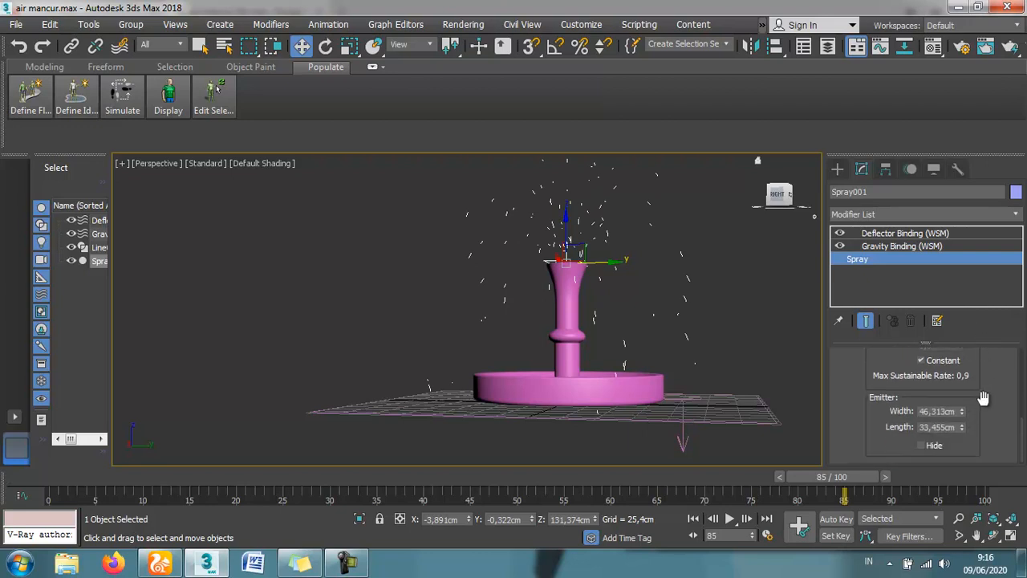
pyautogui.click(757, 280)
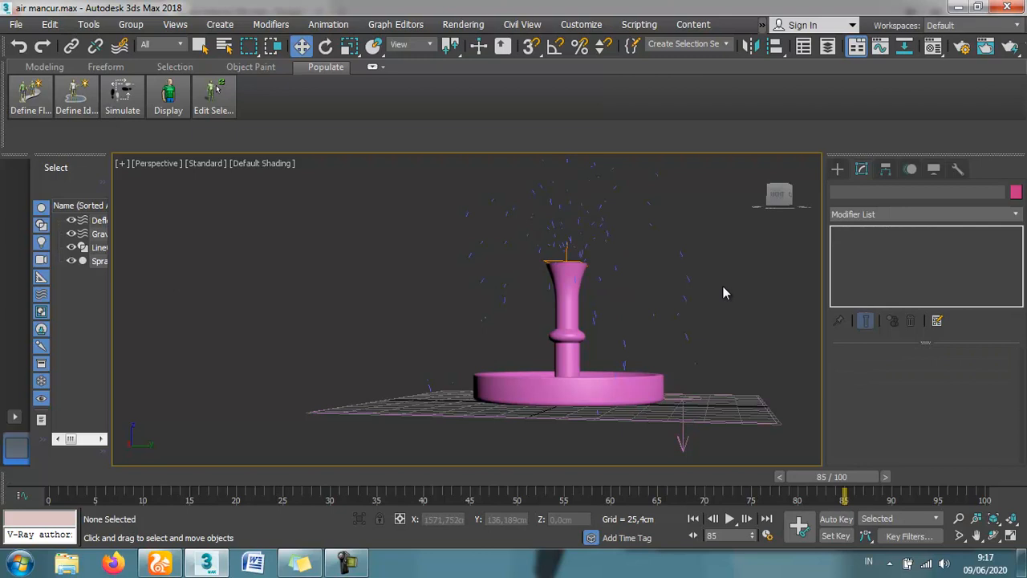
# Step: Frame the lathed fountain in the Front view, deselect it and preview the particles at frame 51
pyautogui.click(585, 372)
pyautogui.press('f')
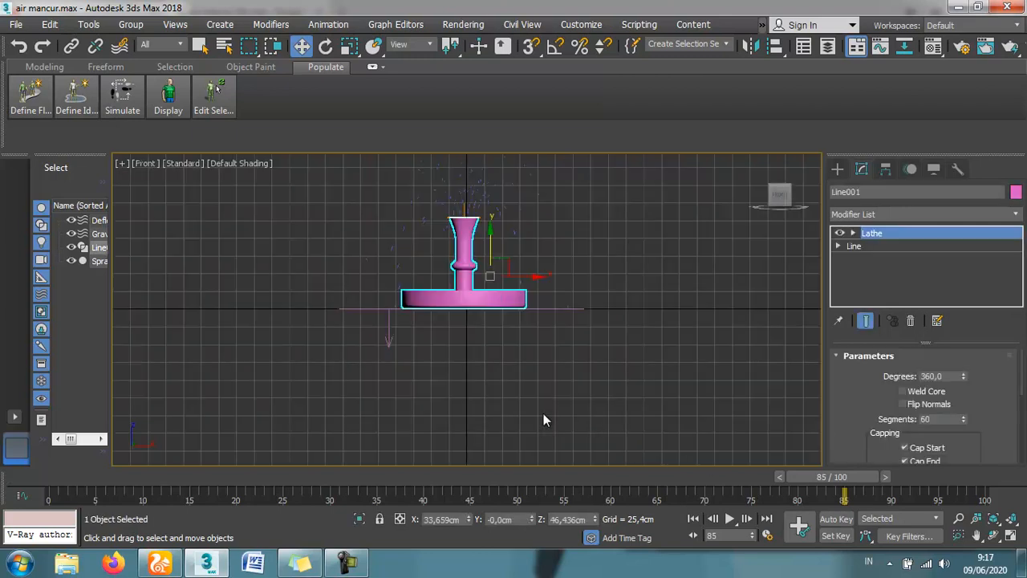
pyautogui.press('z')
pyautogui.scroll(-2, 573, 340)
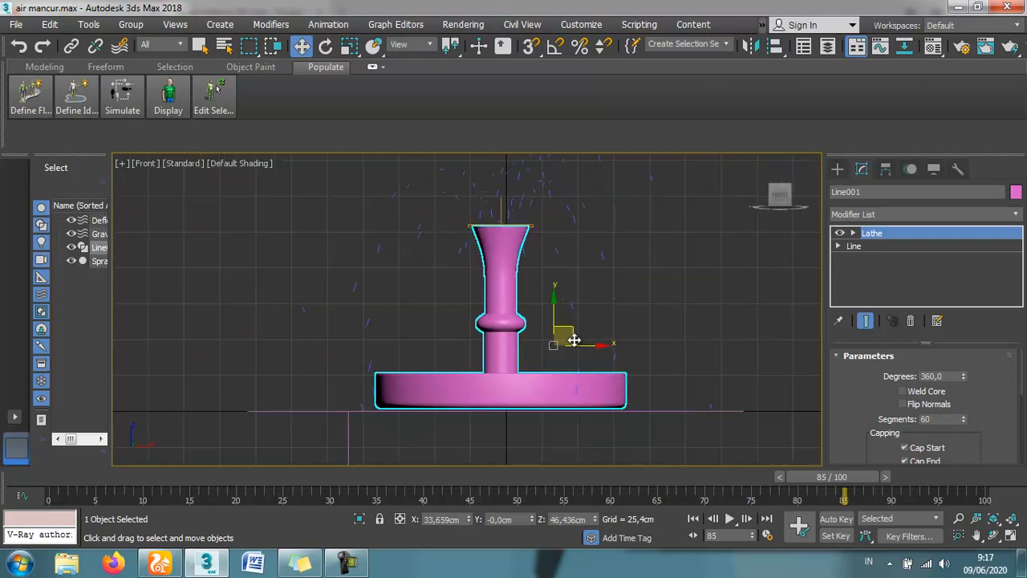
pyautogui.click(676, 266)
pyautogui.moveTo(63, 500); pyautogui.dragTo(296, 480)
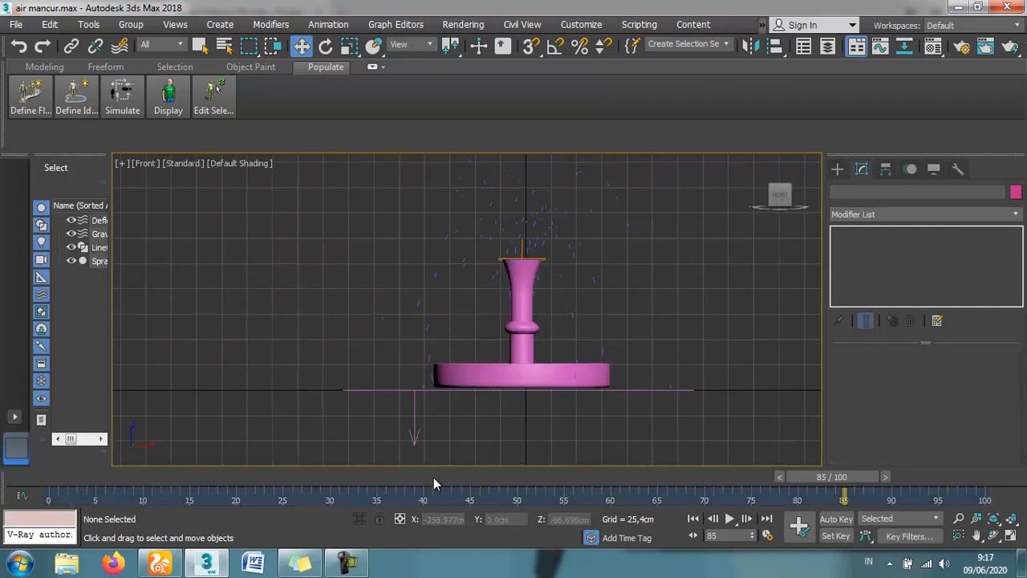
pyautogui.moveTo(844, 477); pyautogui.dragTo(536, 477)
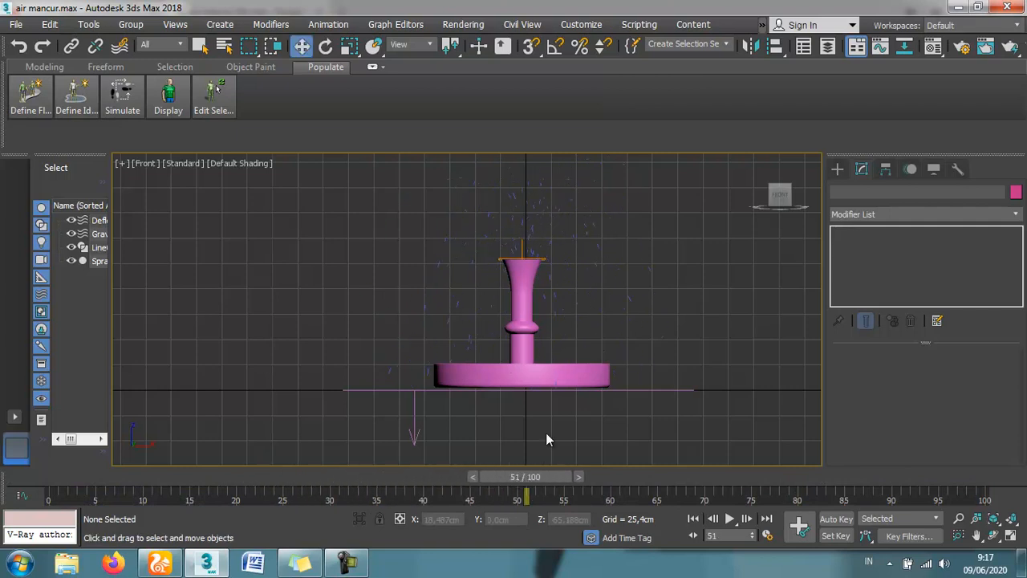
# Step: Inspect the lathed fountain, the Spray emitter and the Gravity space warp one after another, and clear the selection
pyautogui.click(490, 370)
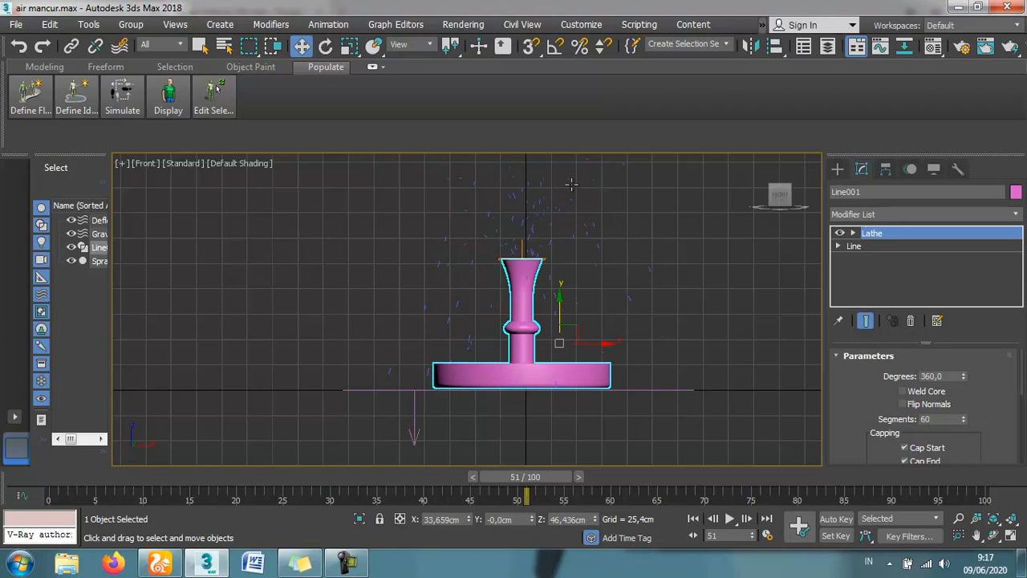
pyautogui.click(598, 213)
pyautogui.click(534, 218)
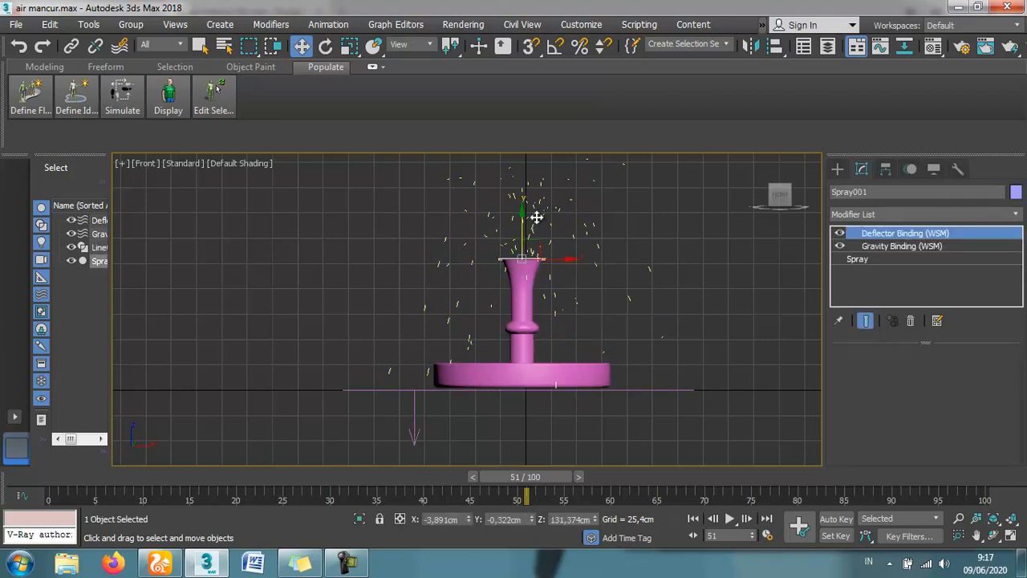
pyautogui.click(413, 417)
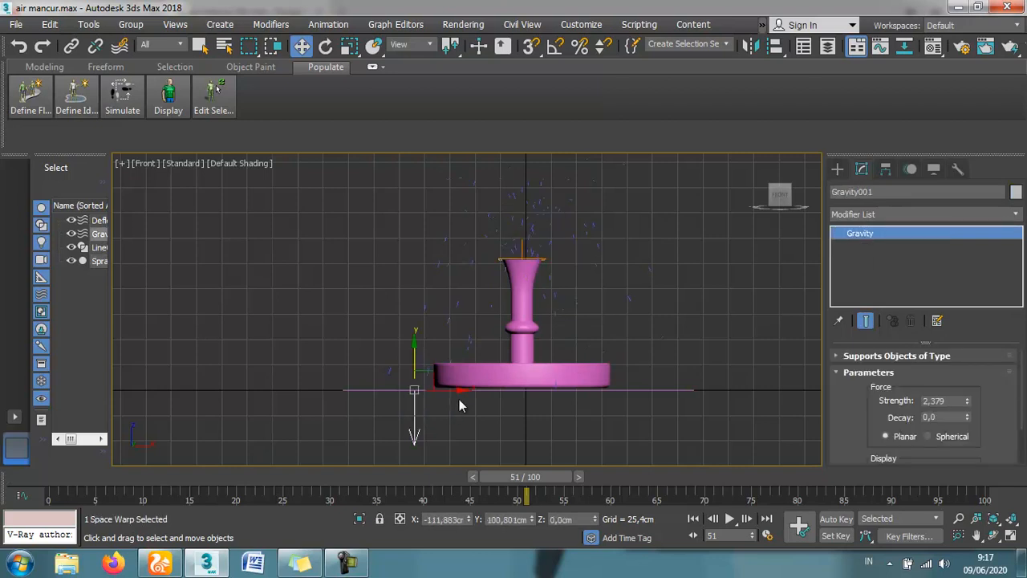
pyautogui.click(698, 290)
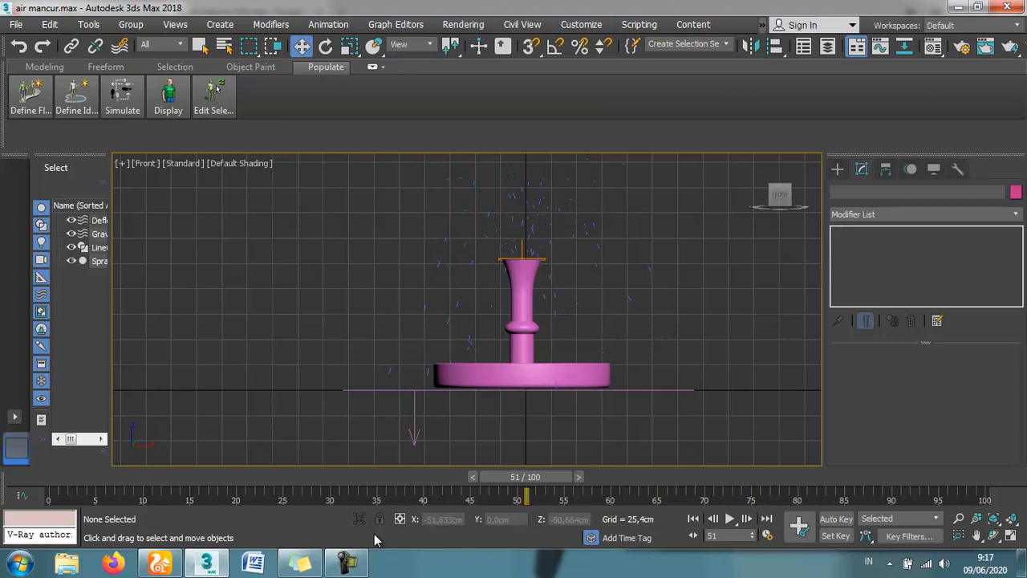
pyautogui.click(347, 563)
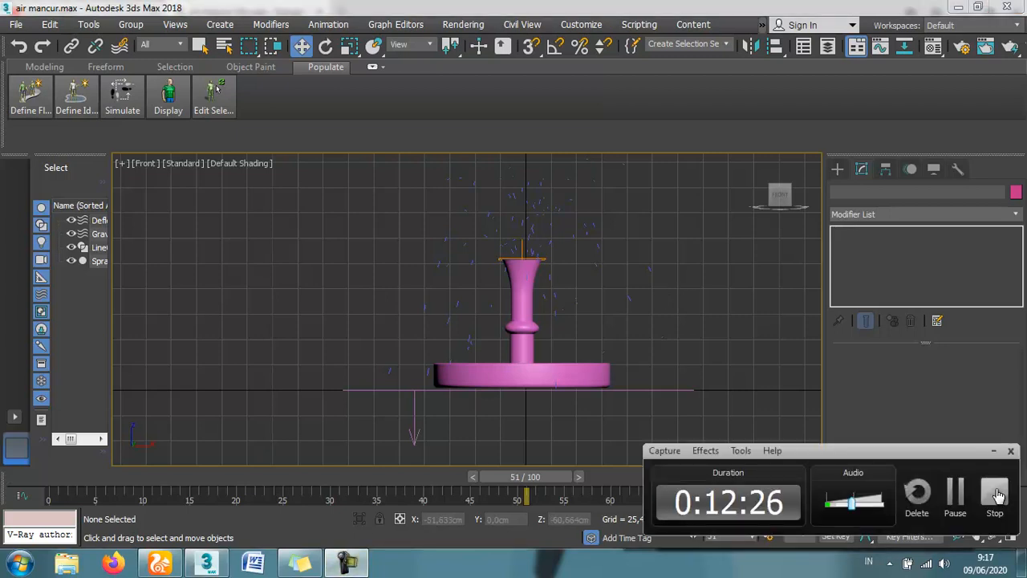